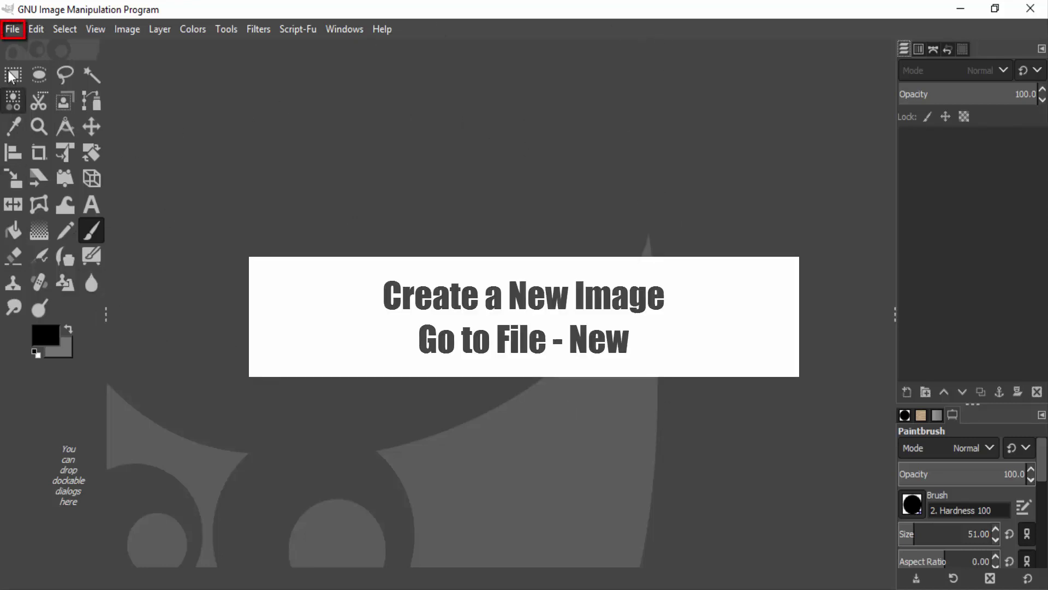
Create a new 1920×1080 px image and drop girl-2097003_1920.jpg onto it as a layer
{"action": "left_click", "coordinate": [12, 29]}
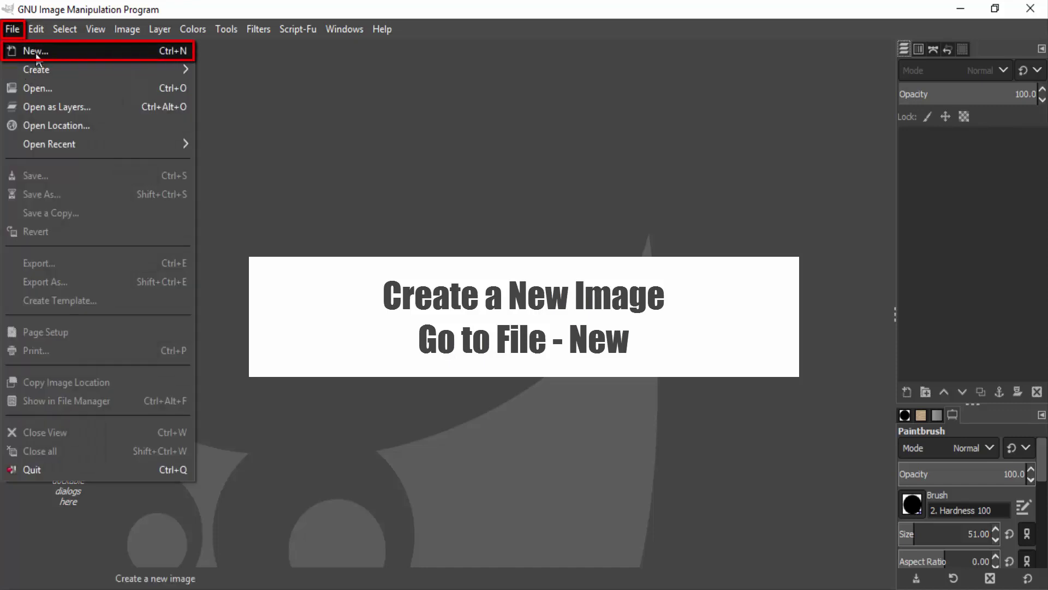
{"action": "left_click", "coordinate": [36, 52]}
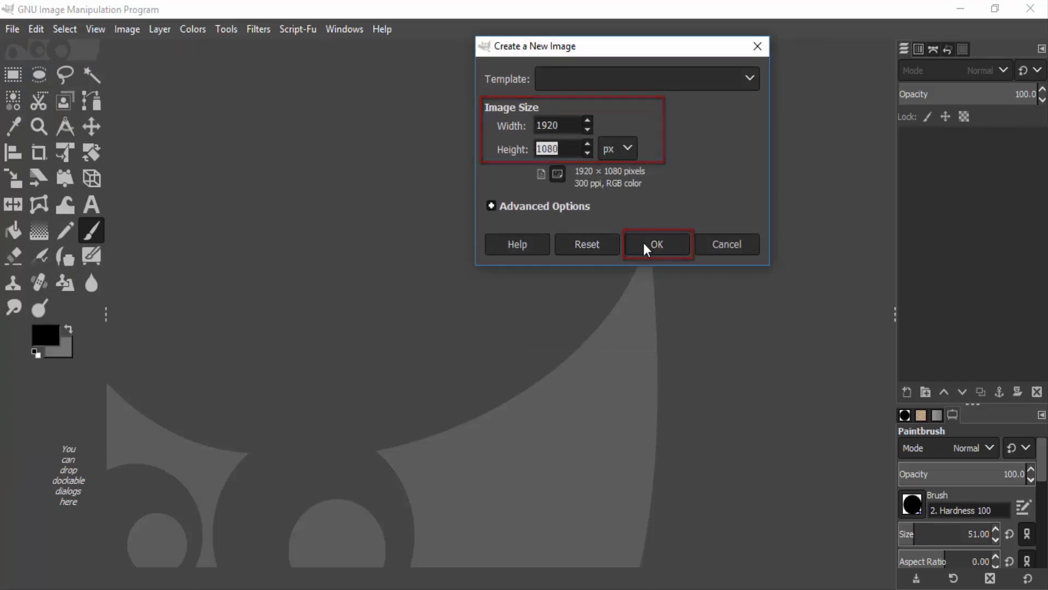
{"action": "left_click", "coordinate": [644, 243]}
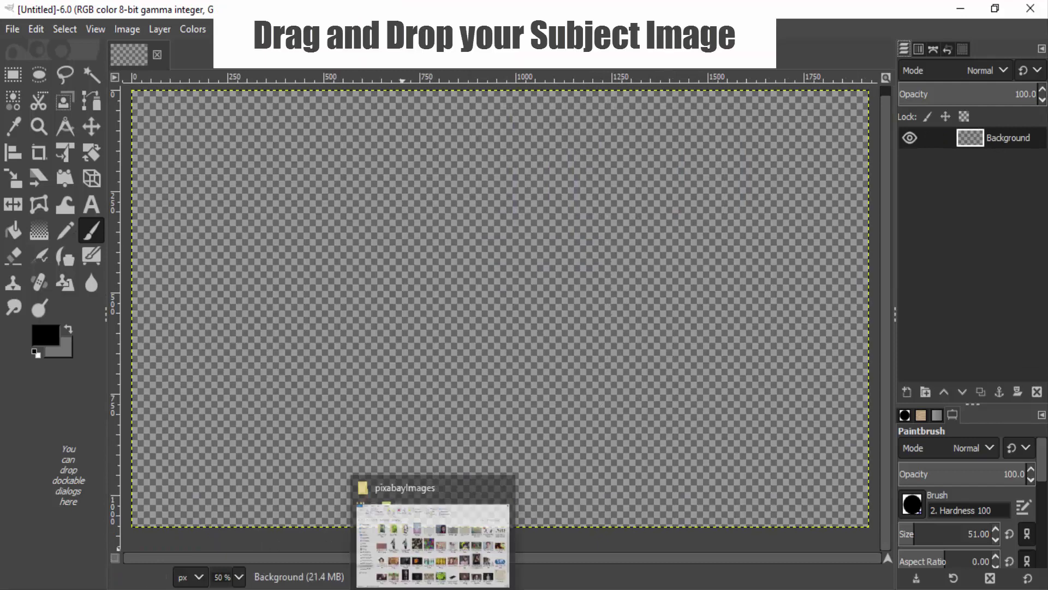
{"action": "left_click", "coordinate": [431, 530]}
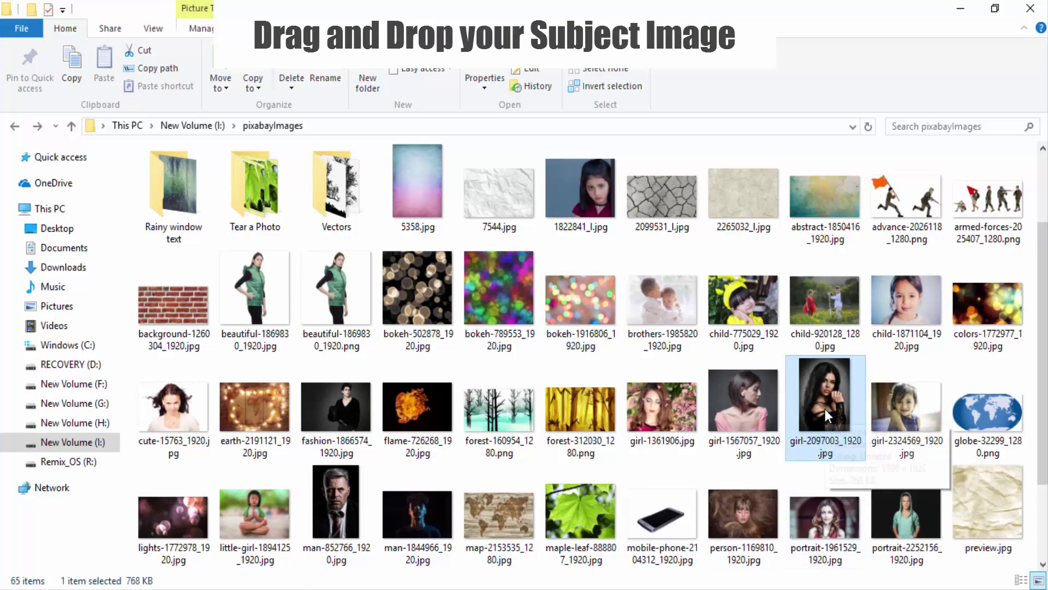
{"action": "mouse_move", "coordinate": [823, 410]}
{"action": "left_mouse_down"}
{"action": "mouse_move", "coordinate": [496, 551]}
{"action": "mouse_move", "coordinate": [497, 540]}
{"action": "left_mouse_up"}
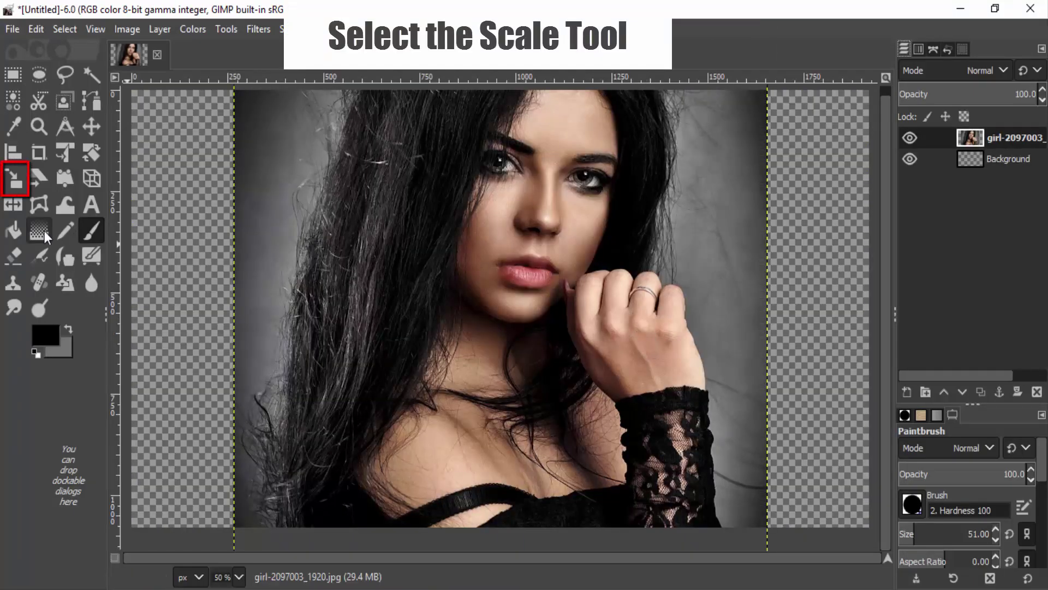
Scale the portrait layer to 1080 px tall, keeping the aspect ratio chained
{"action": "left_click", "coordinate": [16, 178]}
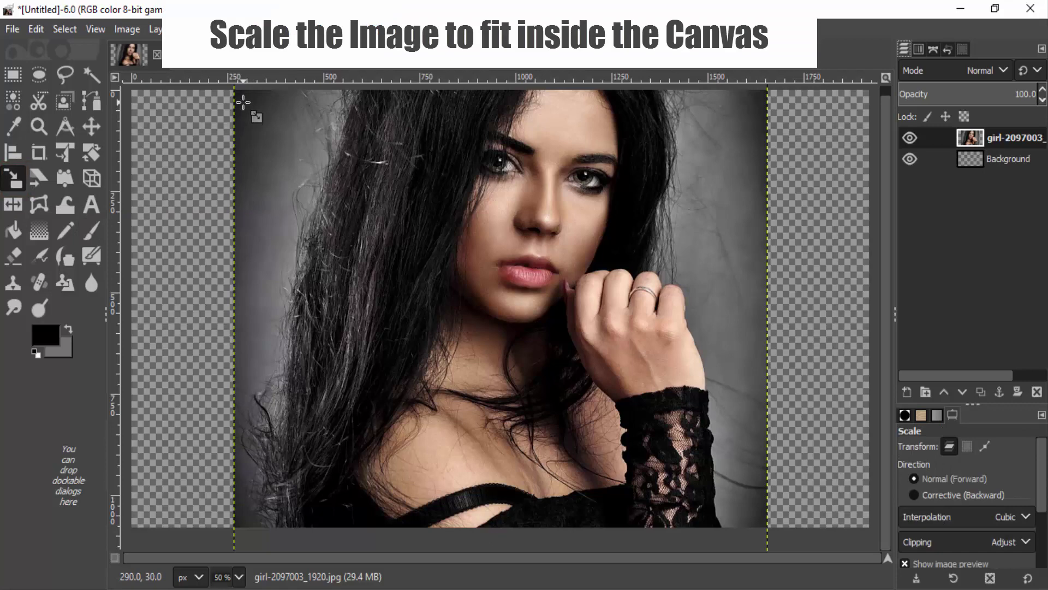
{"action": "left_click_drag", "start_coordinate": [242, 99], "coordinate": [373, 292]}
{"action": "type", "text": "1"}
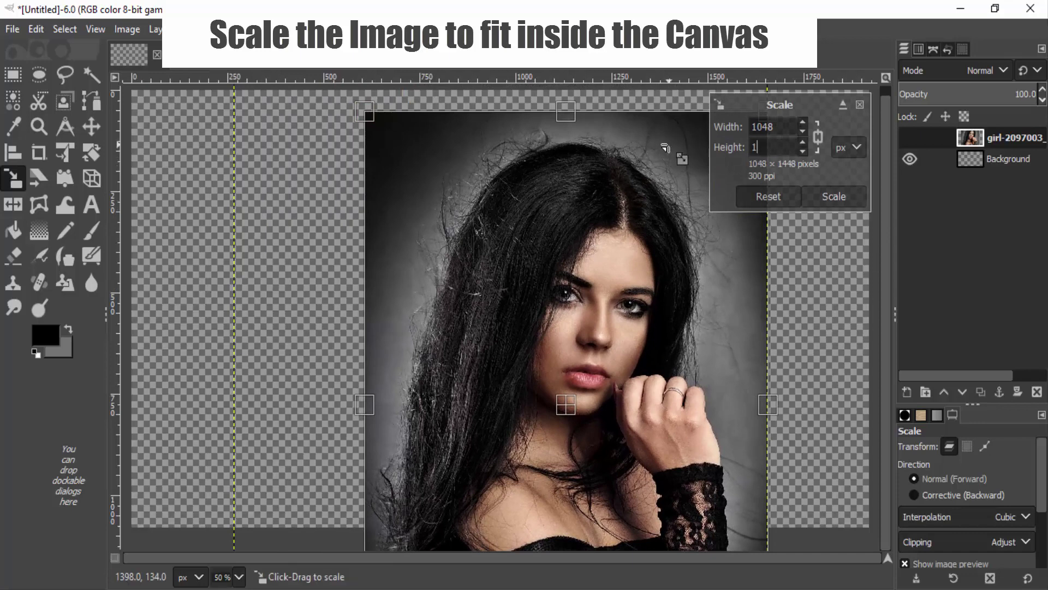
{"action": "type", "text": "080"}
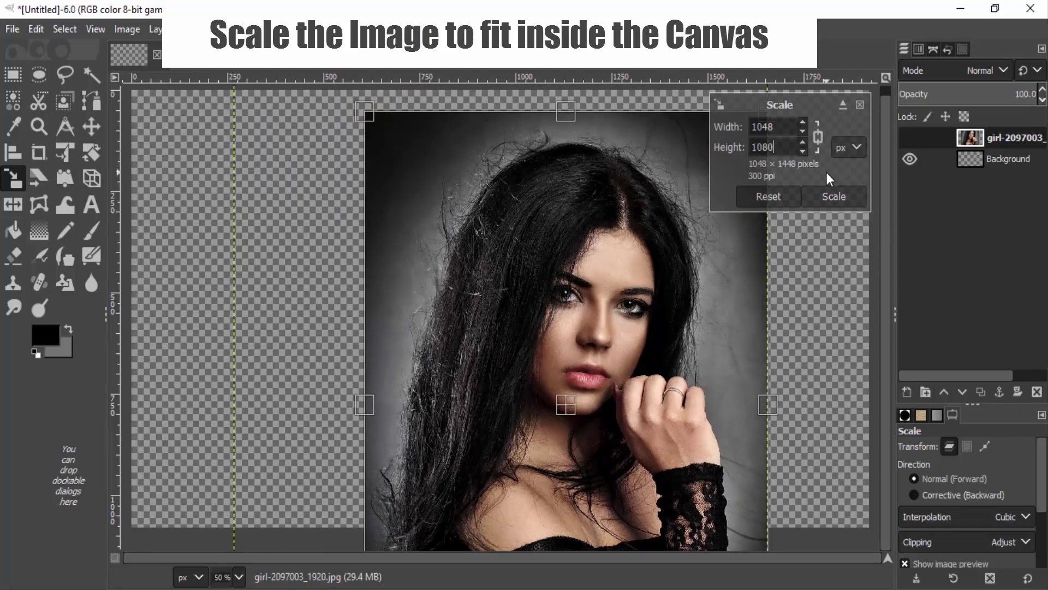
{"action": "left_click", "coordinate": [818, 201]}
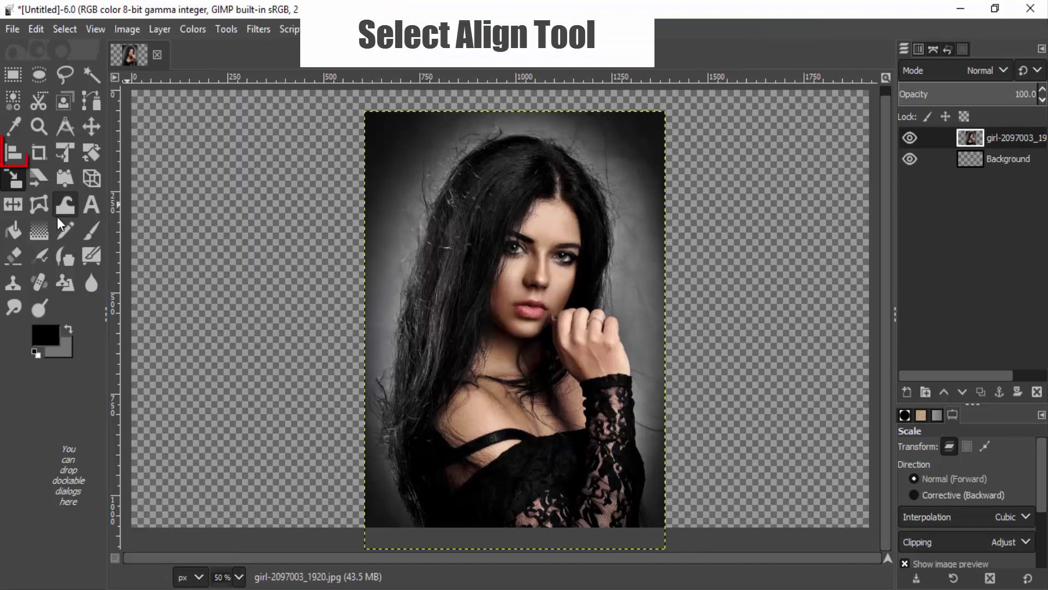
Align the portrait layer to the centre and middle of the image
{"action": "left_click", "coordinate": [13, 155]}
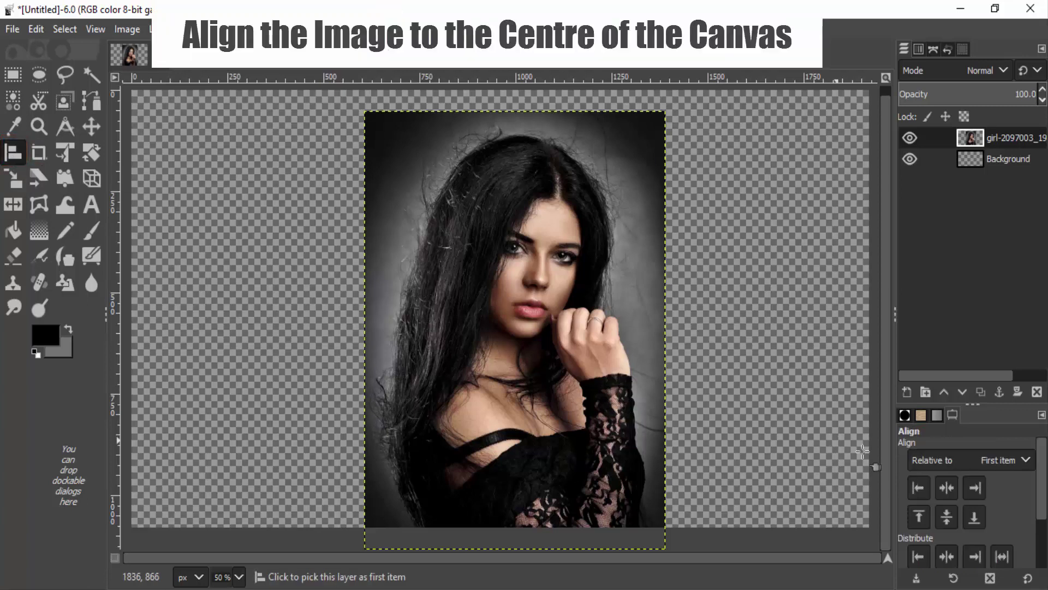
{"action": "left_click", "coordinate": [640, 361]}
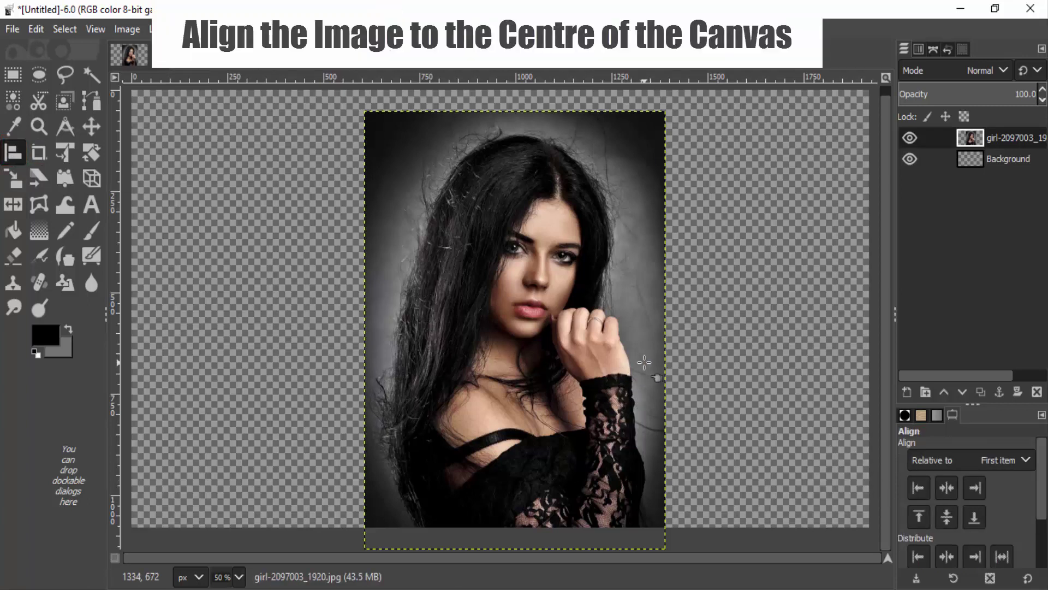
{"action": "left_click", "coordinate": [945, 486]}
{"action": "left_click", "coordinate": [948, 513]}
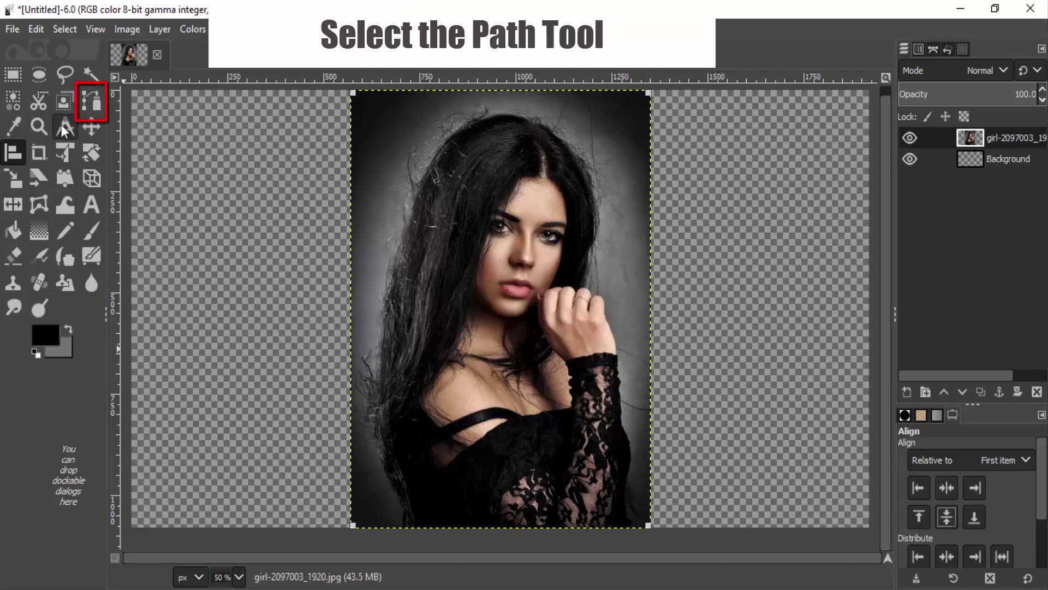
Start a path with anchors along the hair edge and across the top of the hair
{"action": "left_click", "coordinate": [93, 103]}
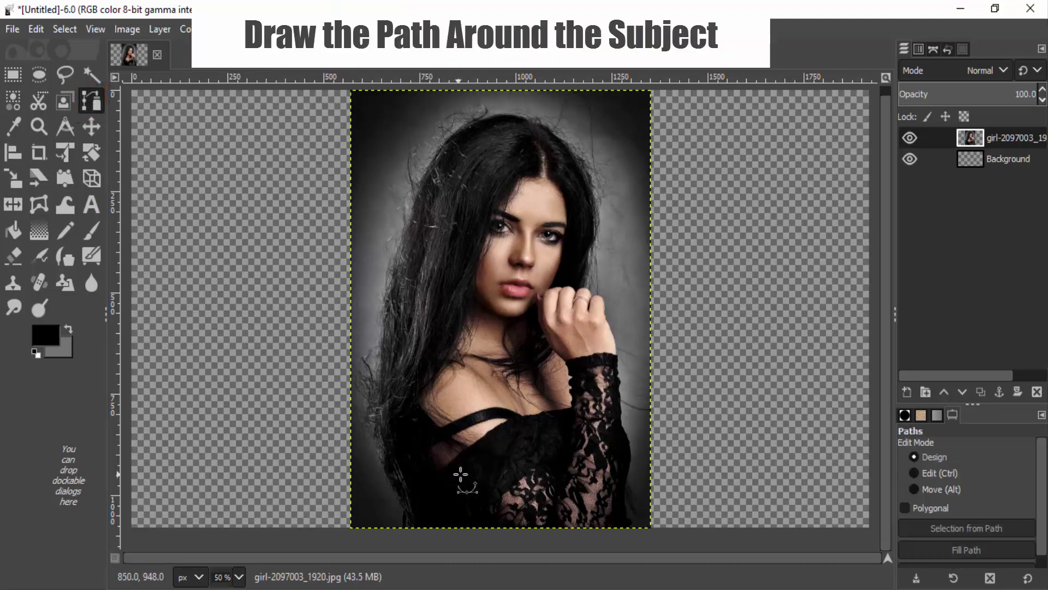
{"action": "scroll", "coordinate": [461, 475], "scroll_direction": "up", "scroll_amount": 1}
{"action": "scroll", "coordinate": [393, 486], "scroll_direction": "up", "scroll_amount": 1}
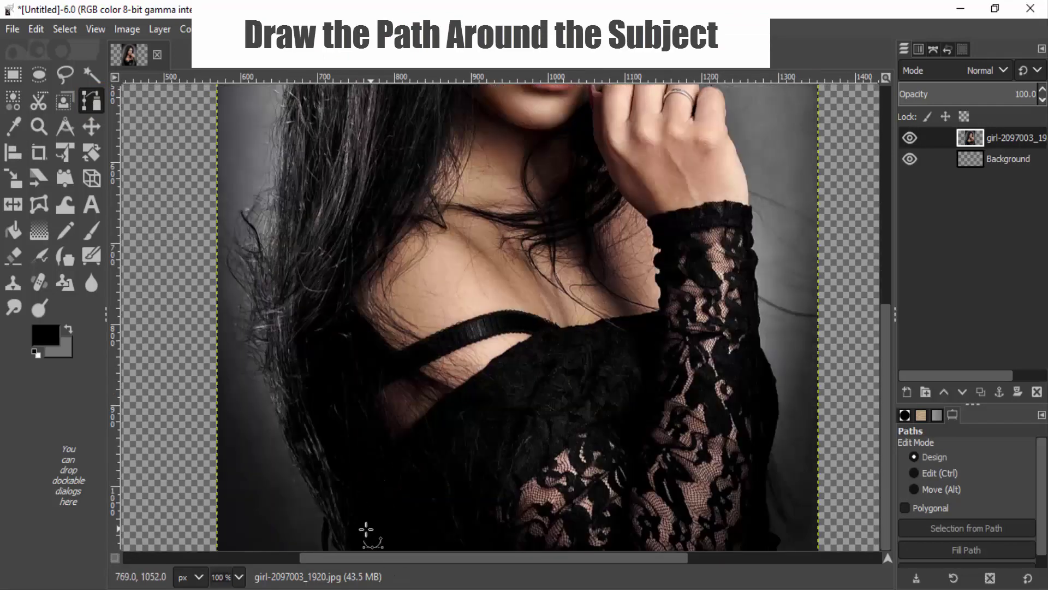
{"action": "scroll", "coordinate": [366, 530], "scroll_direction": "down", "scroll_amount": 1}
{"action": "scroll", "coordinate": [305, 524], "scroll_direction": "up", "scroll_amount": 2}
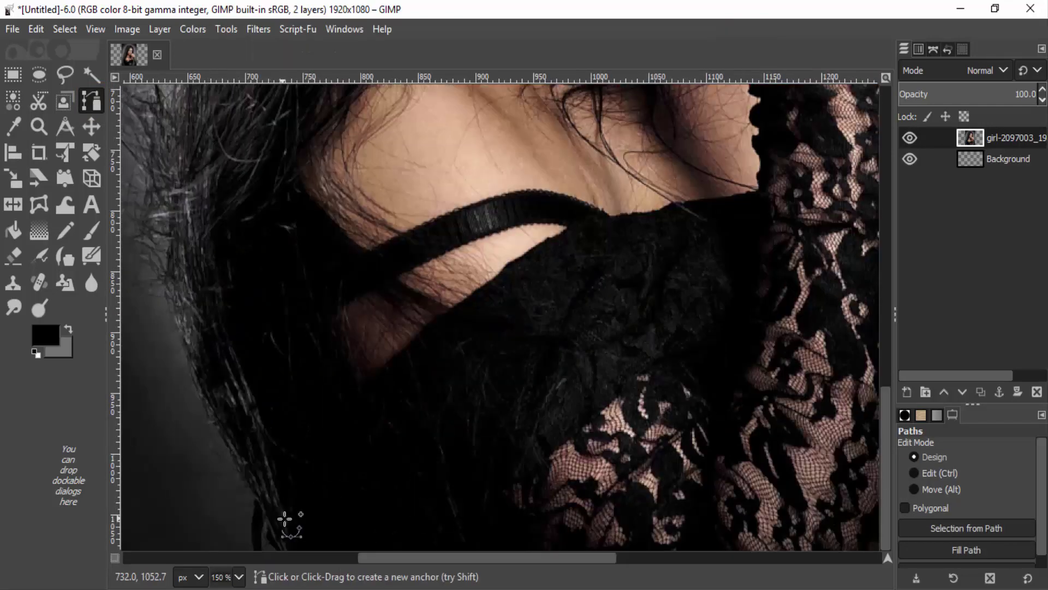
{"action": "scroll", "coordinate": [335, 487], "scroll_direction": "down", "scroll_amount": 1}
{"action": "scroll", "coordinate": [356, 435], "scroll_direction": "up", "scroll_amount": 1}
{"action": "scroll", "coordinate": [356, 435], "scroll_direction": "up", "scroll_amount": 3}
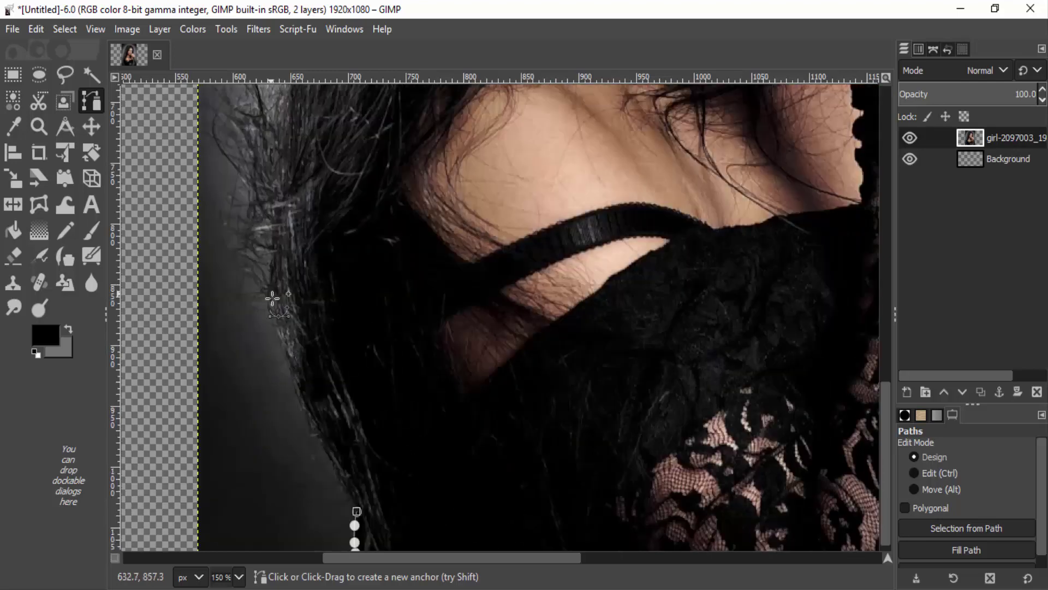
{"action": "left_click_drag", "start_coordinate": [274, 374], "coordinate": [275, 293]}
{"action": "scroll", "coordinate": [291, 249], "scroll_direction": "up", "scroll_amount": 3}
{"action": "scroll", "coordinate": [291, 250], "scroll_direction": "up", "scroll_amount": 3}
{"action": "scroll", "coordinate": [327, 273], "scroll_direction": "up", "scroll_amount": 5}
{"action": "left_click", "coordinate": [388, 303]}
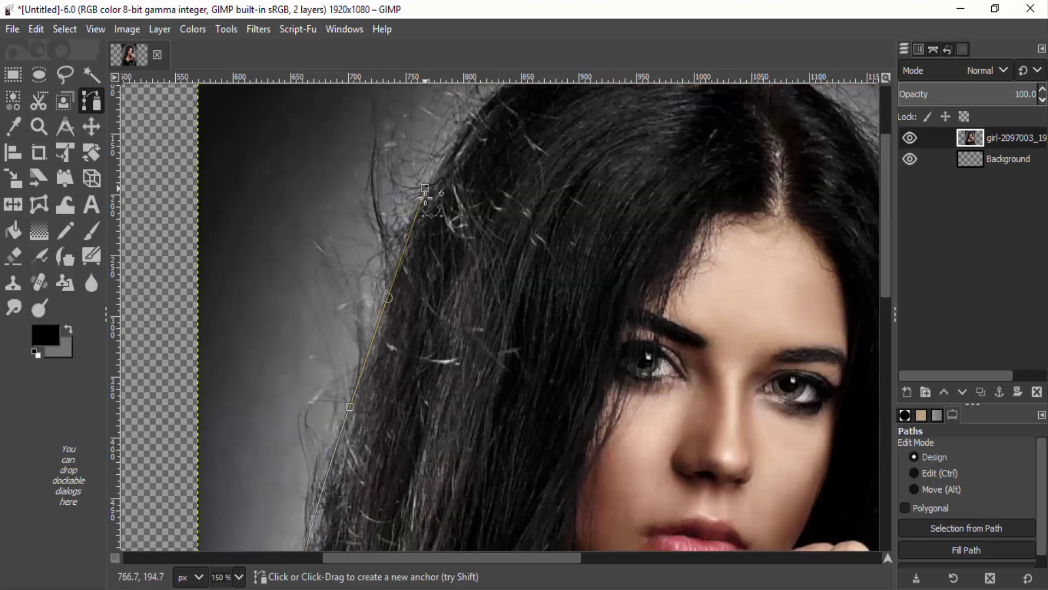
{"action": "scroll", "coordinate": [388, 302], "scroll_direction": "up", "scroll_amount": 2}
{"action": "mouse_move", "coordinate": [553, 173]}
{"action": "left_mouse_down"}
{"action": "mouse_move", "coordinate": [633, 136]}
{"action": "mouse_move", "coordinate": [597, 164]}
{"action": "left_mouse_up"}
{"action": "left_click", "coordinate": [723, 157]}
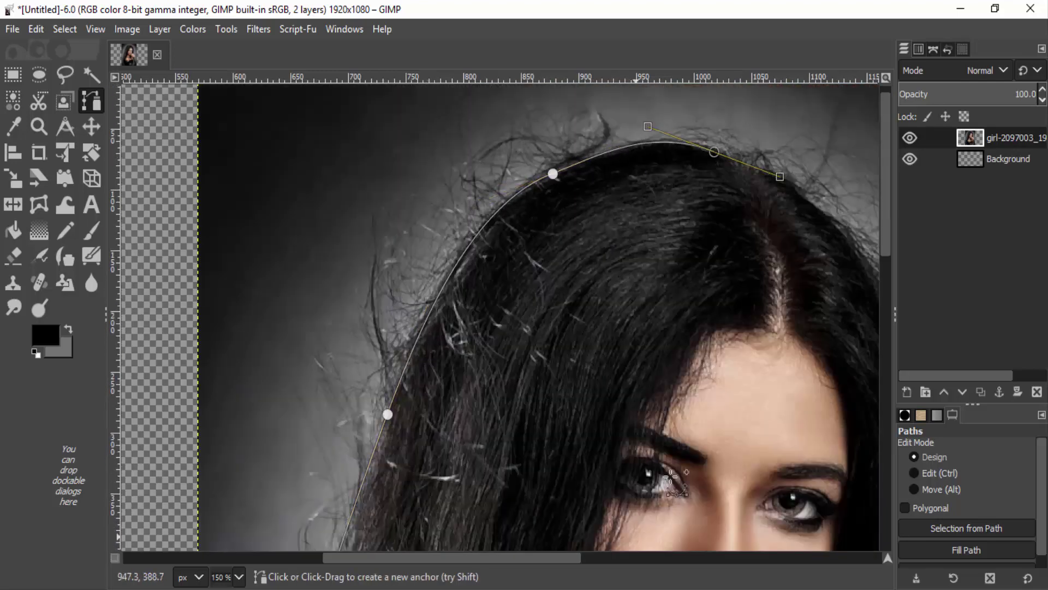
Continue the path around the hair beside the hand, the fingers, knuckles and hand edge
{"action": "scroll", "coordinate": [546, 175], "scroll_direction": "right", "scroll_amount": 5}
{"action": "left_click_drag", "start_coordinate": [399, 244], "coordinate": [461, 316]}
{"action": "scroll", "coordinate": [463, 316], "scroll_direction": "down", "scroll_amount": 3}
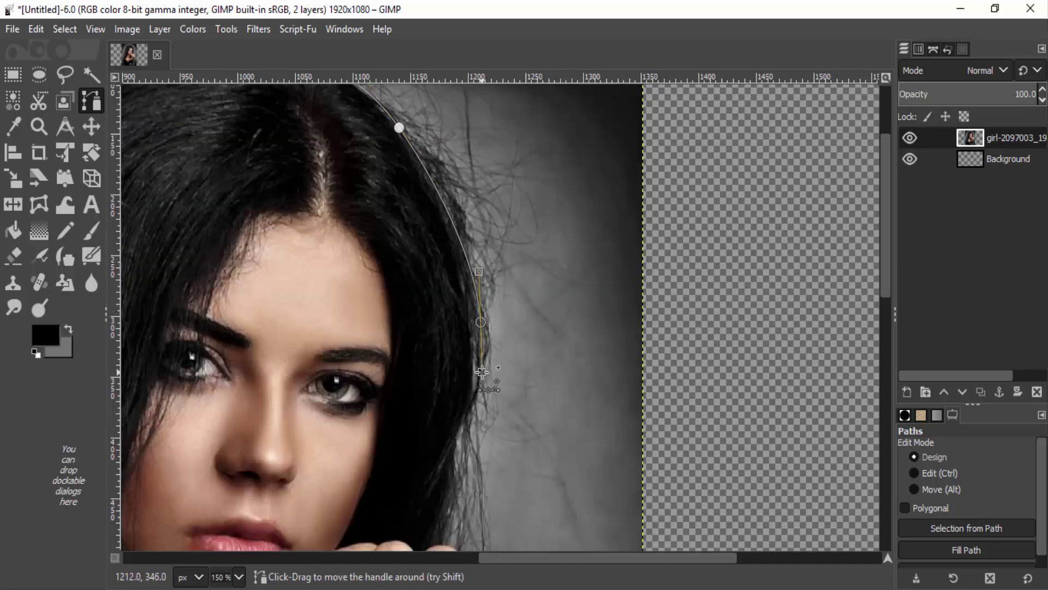
{"action": "scroll", "coordinate": [489, 382], "scroll_direction": "down", "scroll_amount": 3}
{"action": "left_click_drag", "start_coordinate": [480, 205], "coordinate": [482, 254]}
{"action": "left_click", "coordinate": [459, 328]}
{"action": "scroll", "coordinate": [459, 328], "scroll_direction": "down", "scroll_amount": 5}
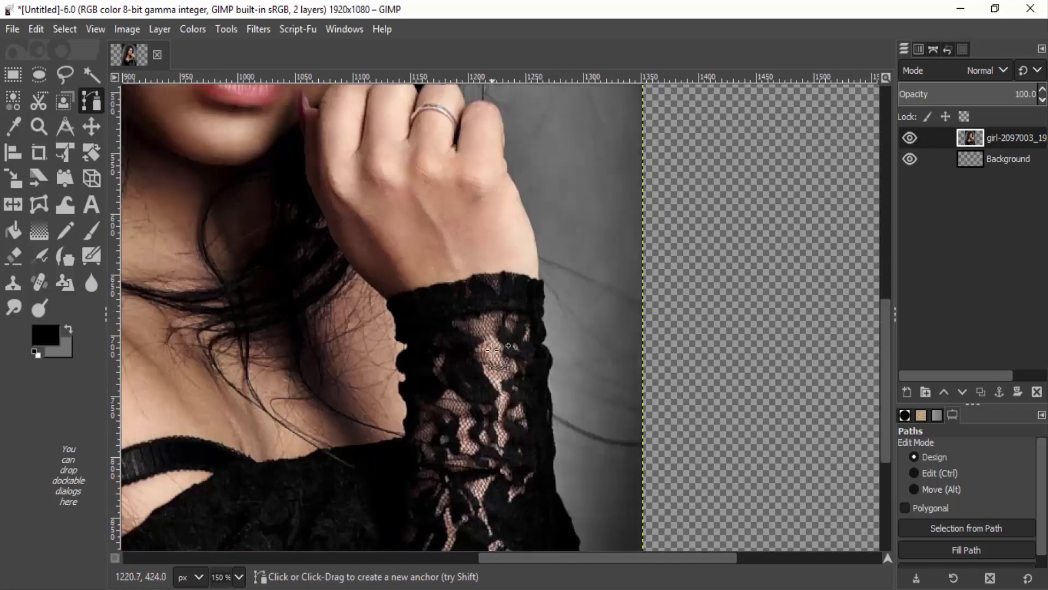
{"action": "scroll", "coordinate": [491, 327], "scroll_direction": "up", "scroll_amount": 5}
{"action": "mouse_move", "coordinate": [493, 331]}
{"action": "left_mouse_down"}
{"action": "mouse_move", "coordinate": [500, 360]}
{"action": "mouse_move", "coordinate": [497, 340]}
{"action": "left_mouse_up"}
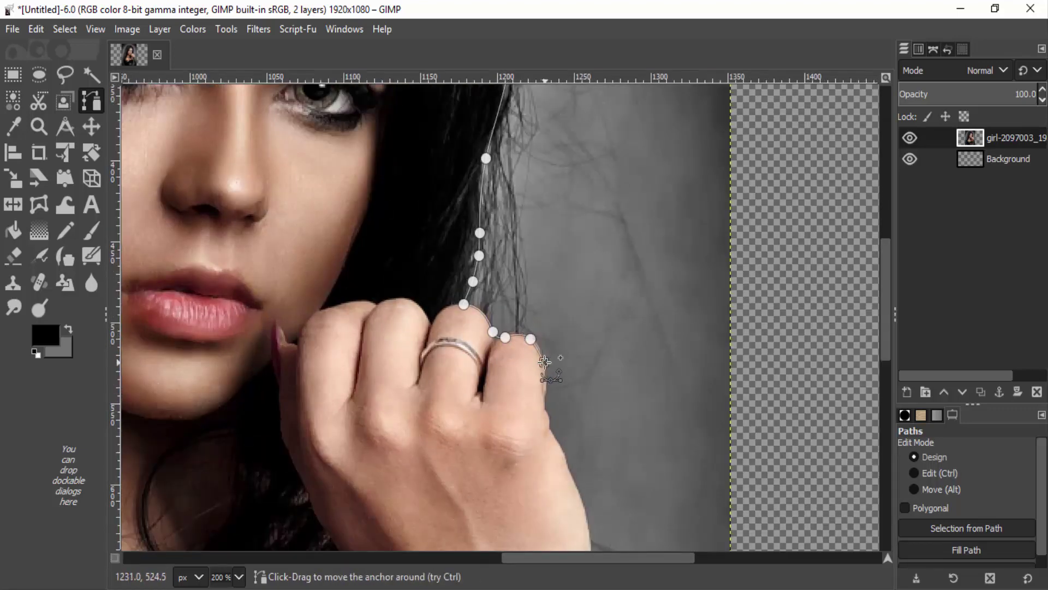
{"action": "scroll", "coordinate": [525, 328], "scroll_direction": "down", "scroll_amount": 3}
{"action": "scroll", "coordinate": [523, 322], "scroll_direction": "up", "scroll_amount": 2}
{"action": "scroll", "coordinate": [524, 323], "scroll_direction": "down", "scroll_amount": 3}
{"action": "left_click", "coordinate": [474, 295]}
{"action": "left_click", "coordinate": [550, 294]}
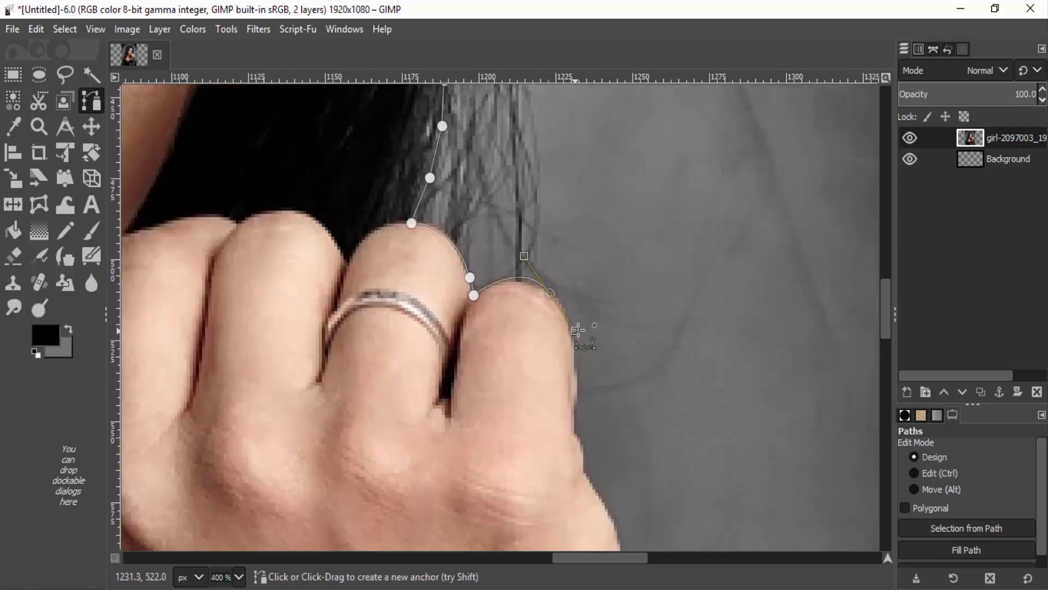
{"action": "left_click_drag", "start_coordinate": [576, 376], "coordinate": [575, 425]}
{"action": "scroll", "coordinate": [575, 426], "scroll_direction": "down", "scroll_amount": 5}
{"action": "left_click", "coordinate": [578, 202]}
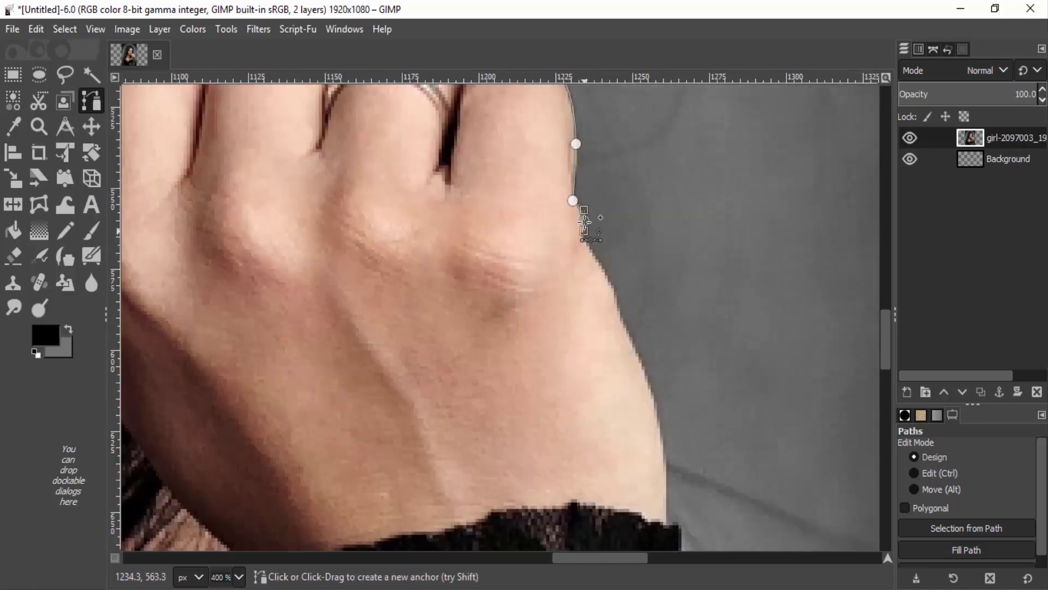
{"action": "scroll", "coordinate": [585, 223], "scroll_direction": "down", "scroll_amount": 2}
{"action": "left_click_drag", "start_coordinate": [605, 150], "coordinate": [652, 276]}
Trace the path where skin meets the lace cuff and along the sleeve's right edge
{"action": "left_click", "coordinate": [665, 342]}
{"action": "scroll", "coordinate": [677, 407], "scroll_direction": "down", "scroll_amount": 3}
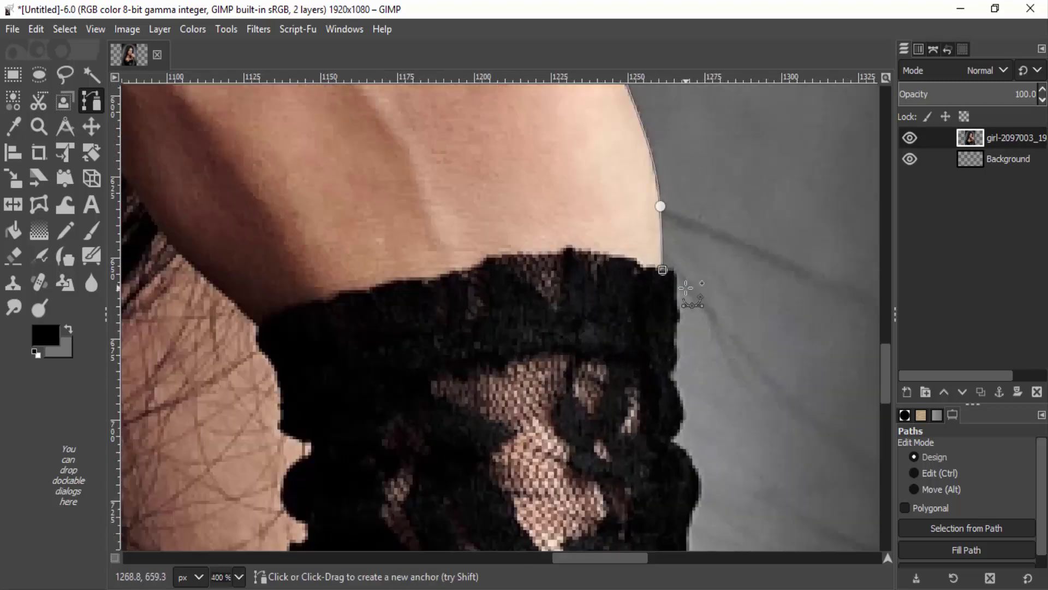
{"action": "left_click", "coordinate": [676, 270]}
{"action": "left_click", "coordinate": [678, 322]}
{"action": "left_click", "coordinate": [675, 362]}
{"action": "left_click", "coordinate": [677, 390]}
{"action": "scroll", "coordinate": [683, 414], "scroll_direction": "down", "scroll_amount": 4}
{"action": "left_click", "coordinate": [692, 265]}
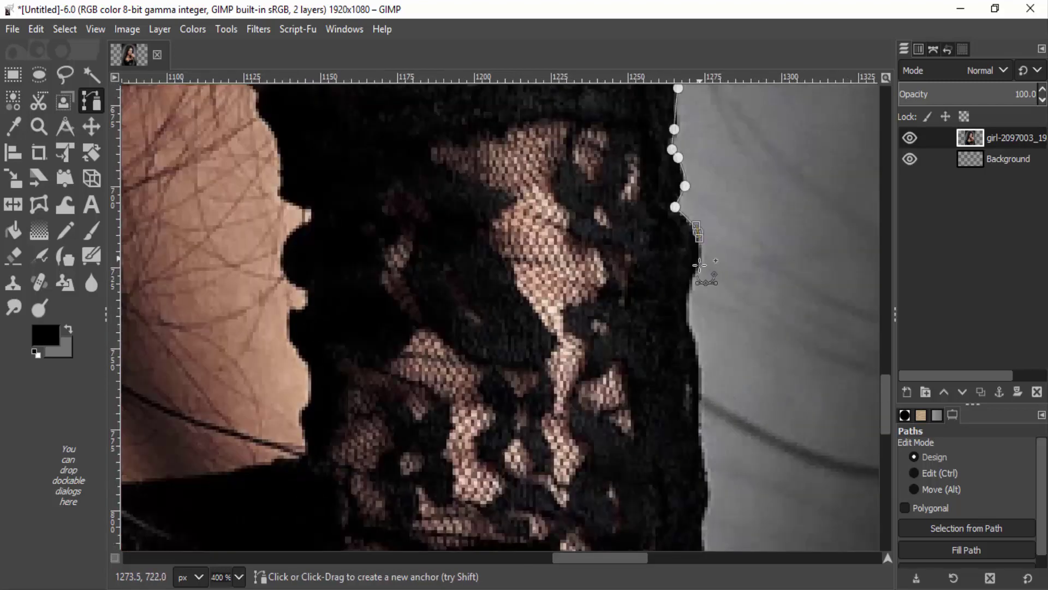
{"action": "left_click", "coordinate": [694, 295]}
{"action": "left_click", "coordinate": [692, 334]}
{"action": "scroll", "coordinate": [692, 334], "scroll_direction": "down", "scroll_amount": 5}
Add curved anchors following the lace sleeve edge downward
{"action": "left_click_drag", "start_coordinate": [701, 179], "coordinate": [703, 221]}
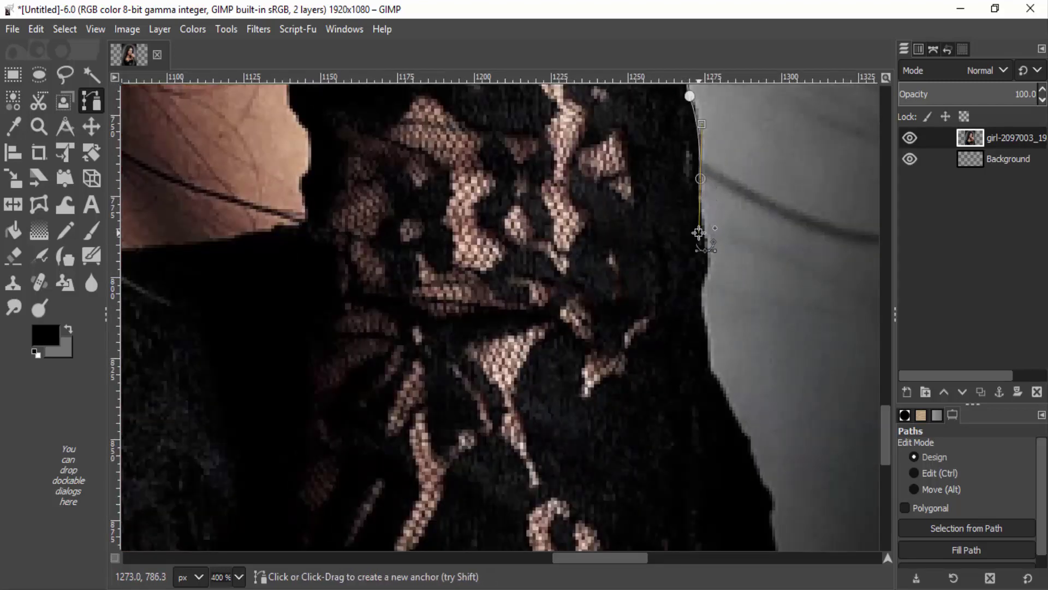
{"action": "left_click_drag", "start_coordinate": [701, 268], "coordinate": [713, 366]}
{"action": "scroll", "coordinate": [713, 366], "scroll_direction": "down", "scroll_amount": 2}
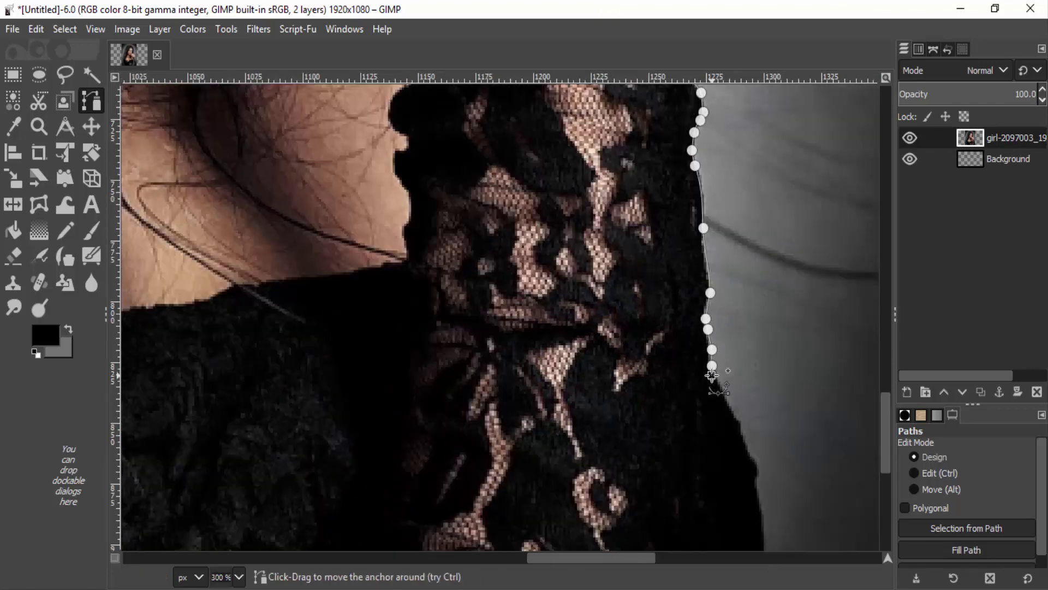
{"action": "scroll", "coordinate": [727, 349], "scroll_direction": "up", "scroll_amount": 1}
{"action": "left_click_drag", "start_coordinate": [738, 254], "coordinate": [732, 315]}
{"action": "left_click", "coordinate": [729, 400]}
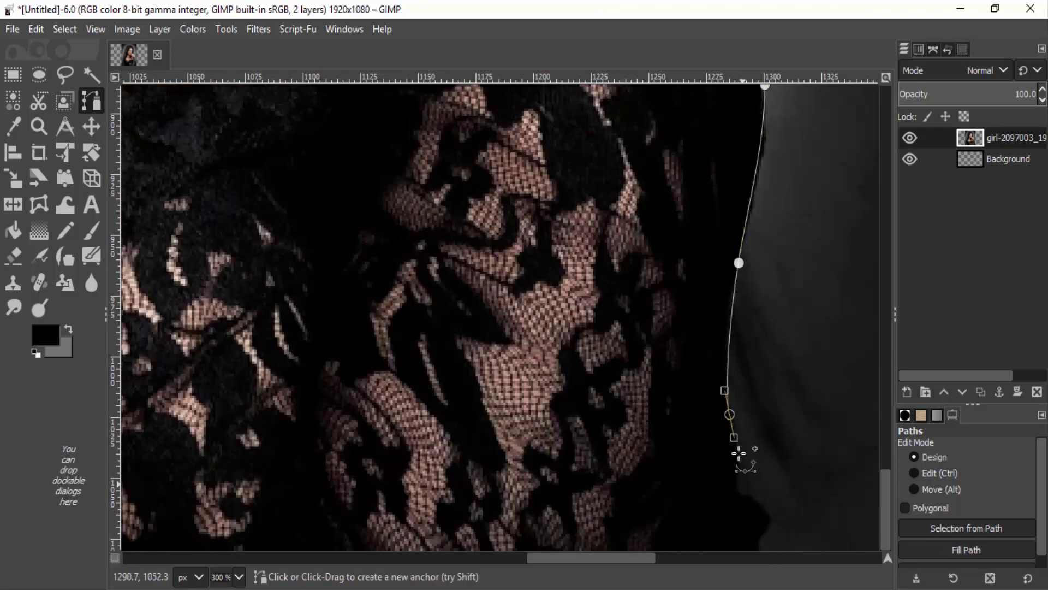
{"action": "left_click", "coordinate": [740, 473]}
Extend the path with anchors below the image and close it at the starting anchor
{"action": "scroll", "coordinate": [742, 492], "scroll_direction": "down", "scroll_amount": 1}
{"action": "scroll", "coordinate": [752, 520], "scroll_direction": "down", "scroll_amount": 4}
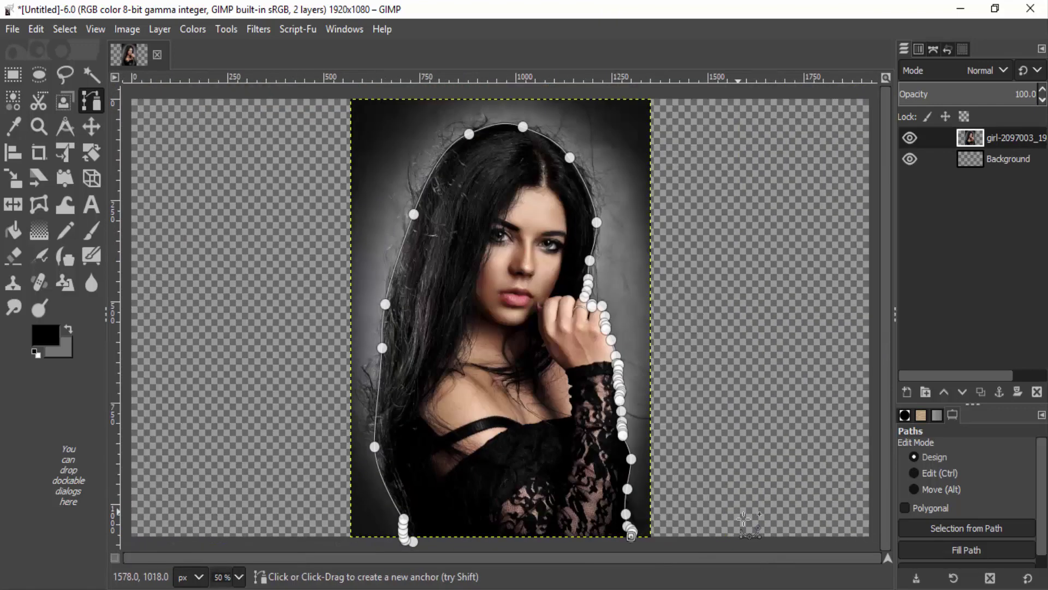
{"action": "scroll", "coordinate": [491, 437], "scroll_direction": "down", "scroll_amount": 1}
{"action": "left_click", "coordinate": [588, 485]}
{"action": "left_click", "coordinate": [566, 492]}
{"action": "left_click", "coordinate": [508, 488]}
{"action": "left_click", "coordinate": [441, 467], "text": "ctrl"}
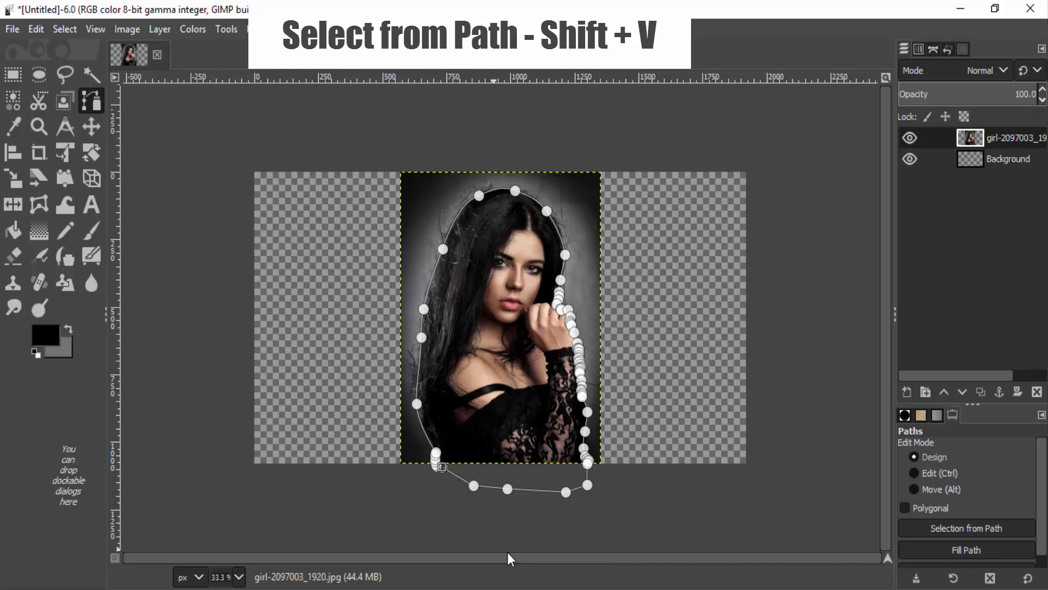
Convert the closed path to a selection and invert it to cover the backdrop
{"action": "key", "text": "shift+v"}
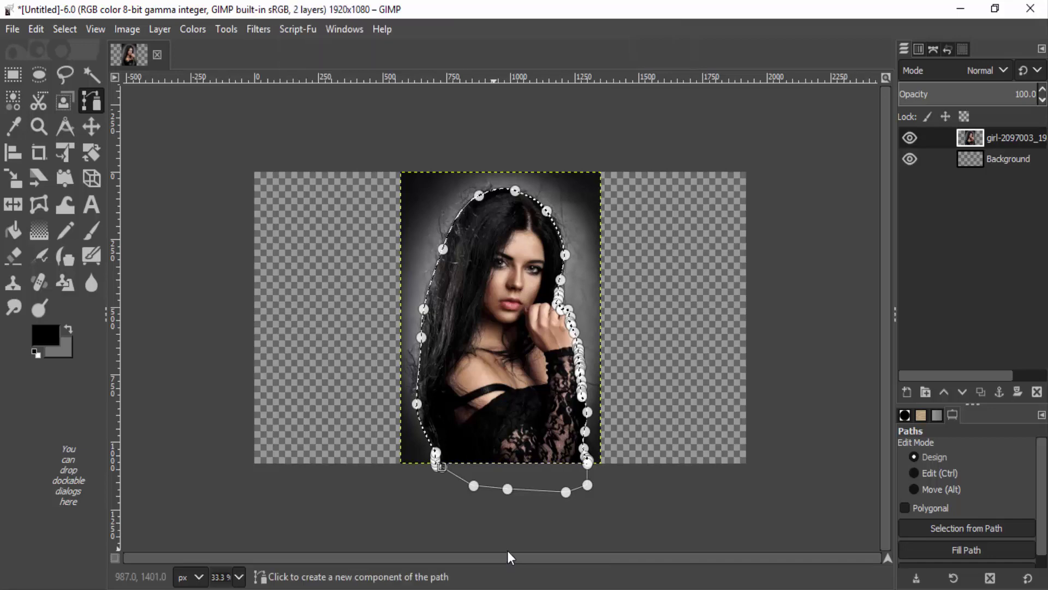
{"action": "key", "text": "plus"}
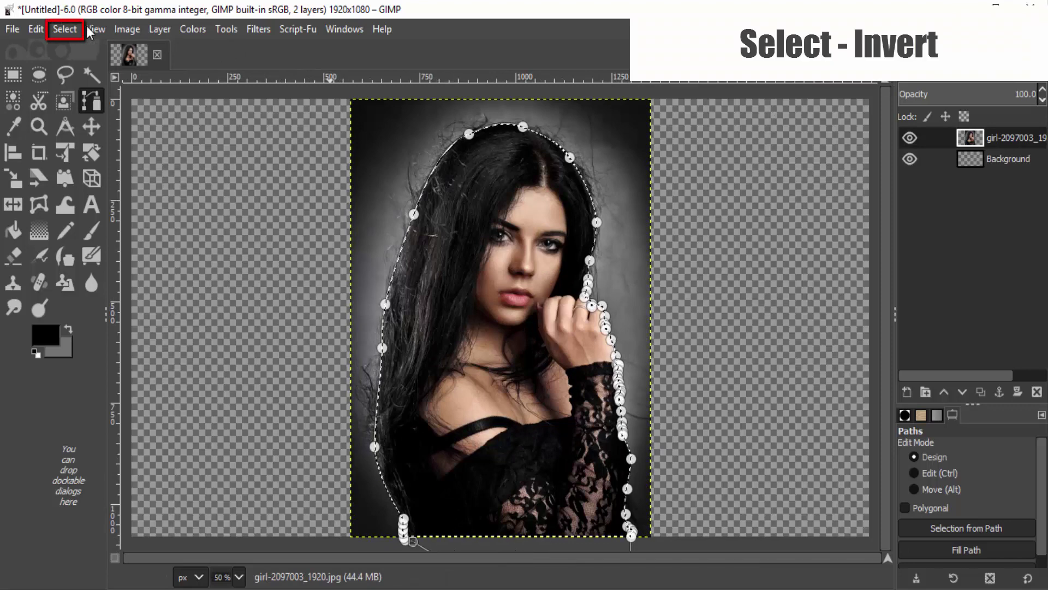
{"action": "left_click", "coordinate": [64, 29]}
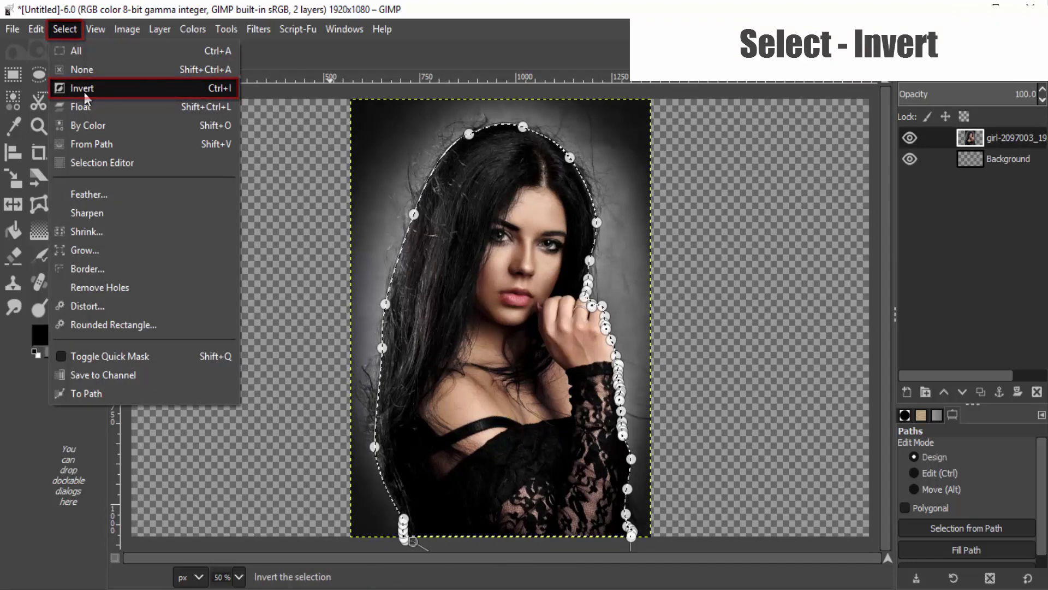
{"action": "left_click", "coordinate": [85, 89]}
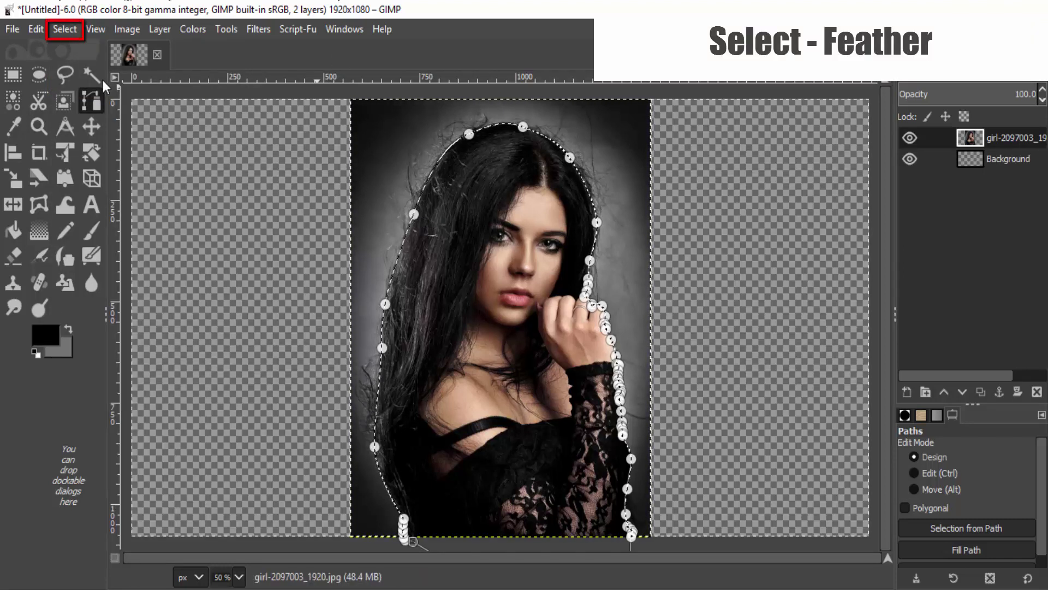
Feather the selection, delete the grey backdrop, and clear the selection
{"action": "left_click", "coordinate": [65, 29]}
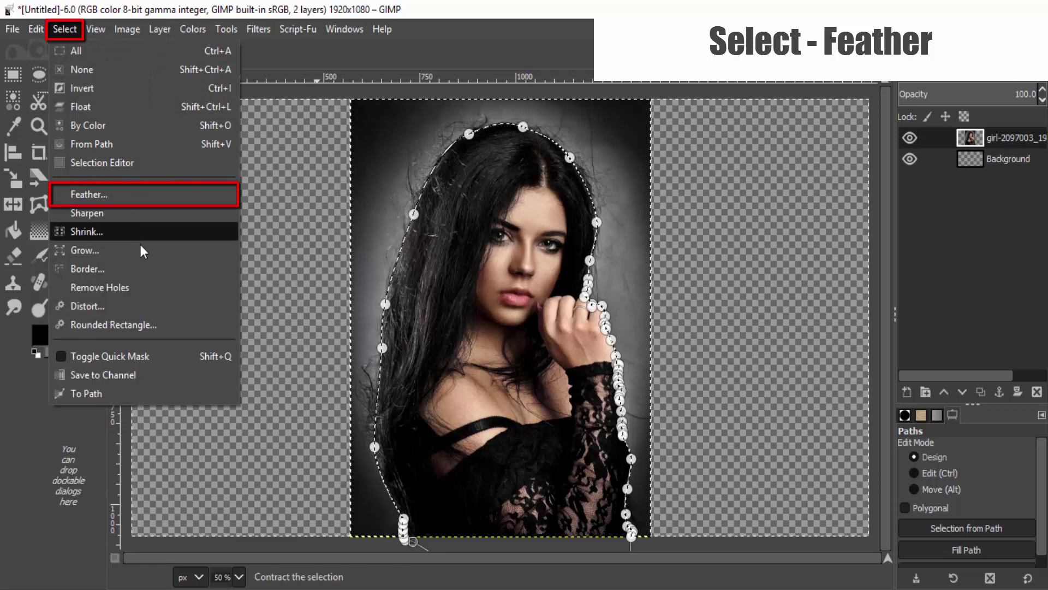
{"action": "left_click", "coordinate": [137, 197]}
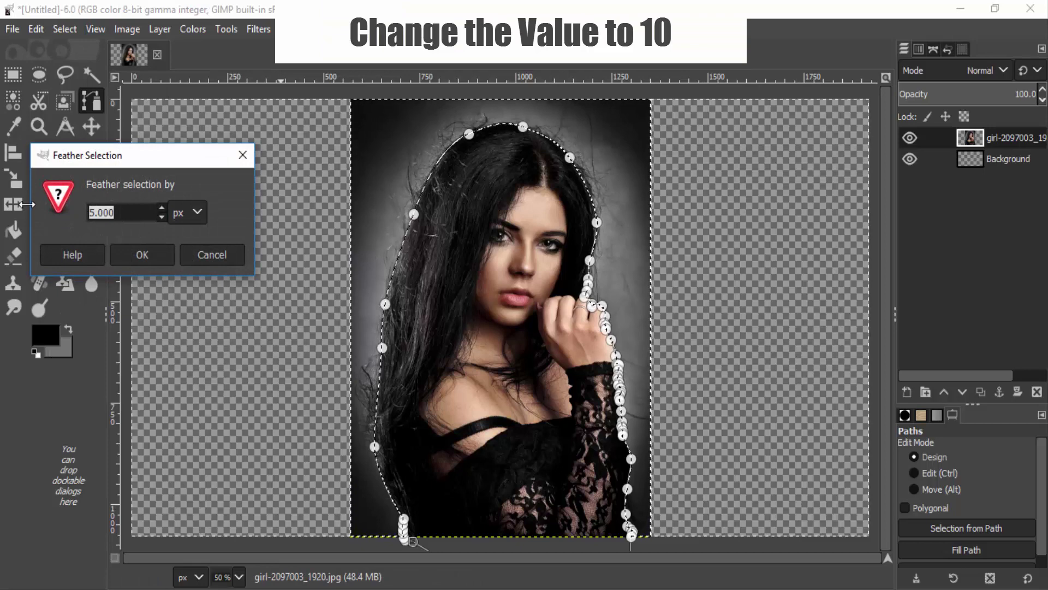
{"action": "left_click", "coordinate": [143, 252]}
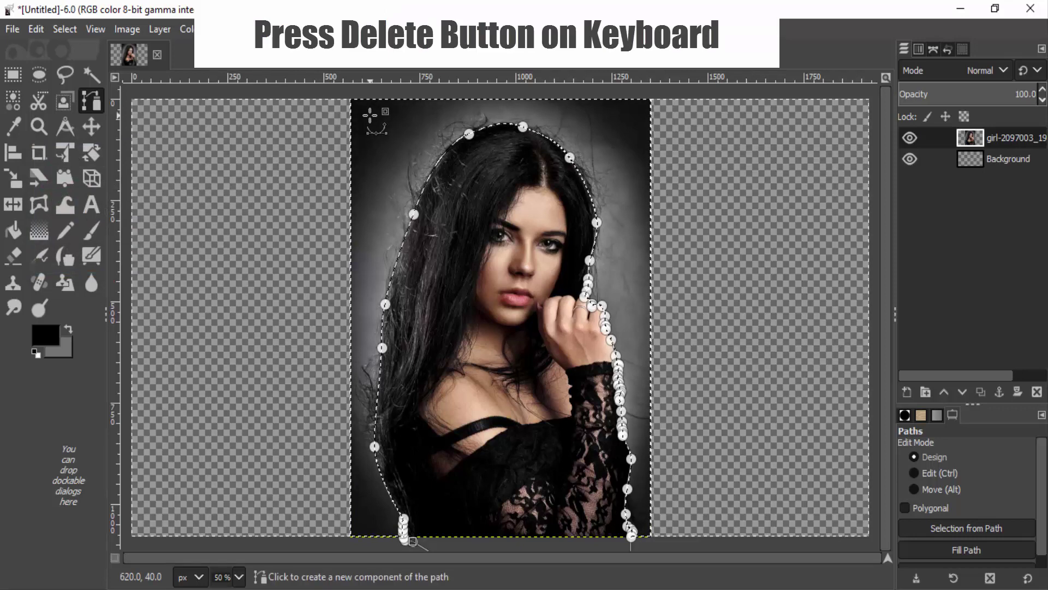
{"action": "key", "text": "Delete"}
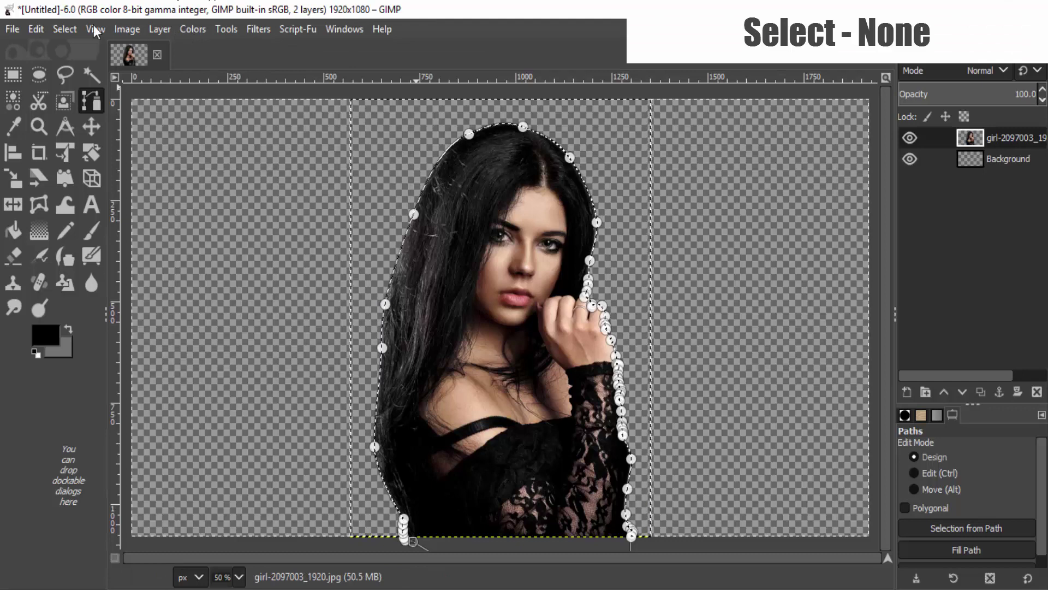
{"action": "left_click", "coordinate": [66, 30]}
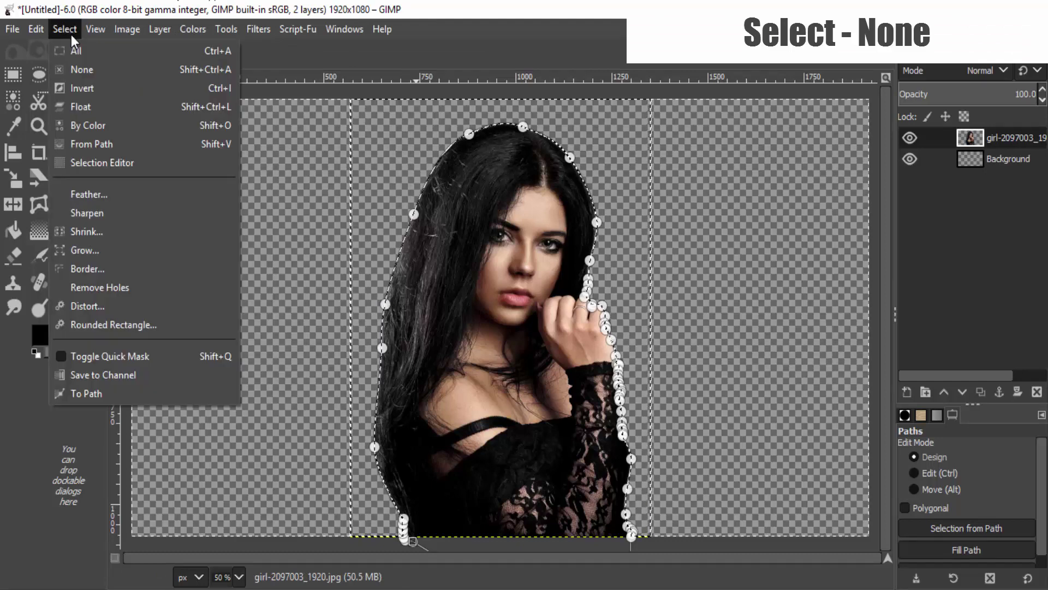
{"action": "left_click", "coordinate": [85, 70]}
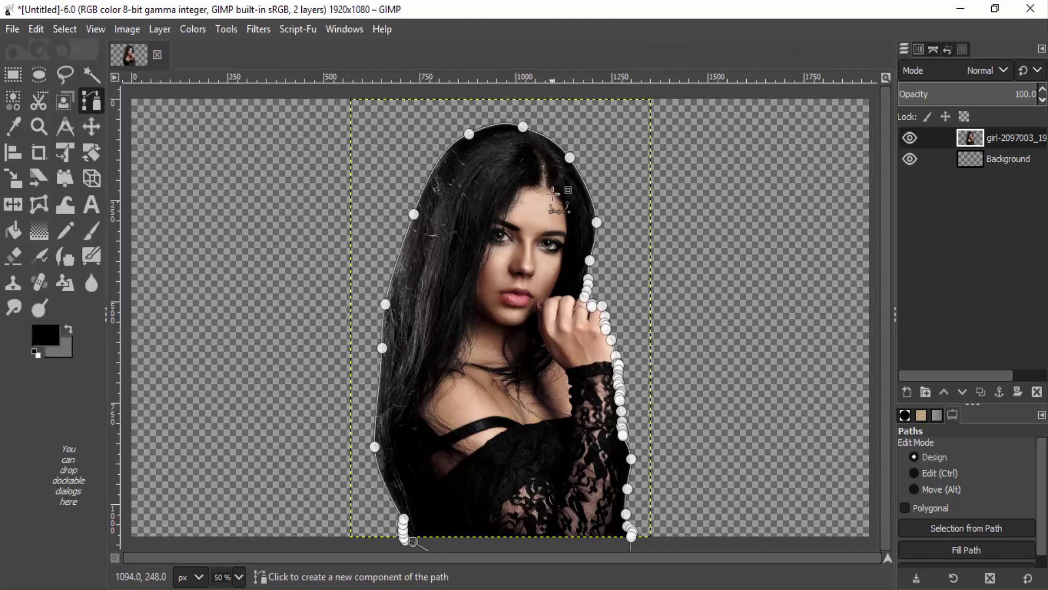
{"action": "left_click", "coordinate": [91, 127]}
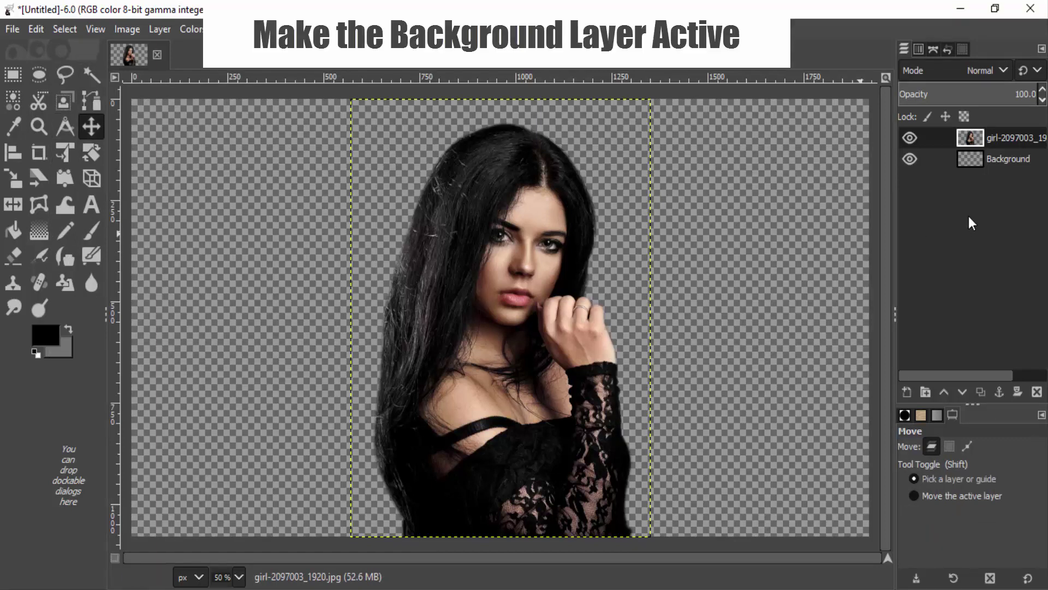
Make the Background layer active and pick the Gradient tool
{"action": "left_click", "coordinate": [994, 158]}
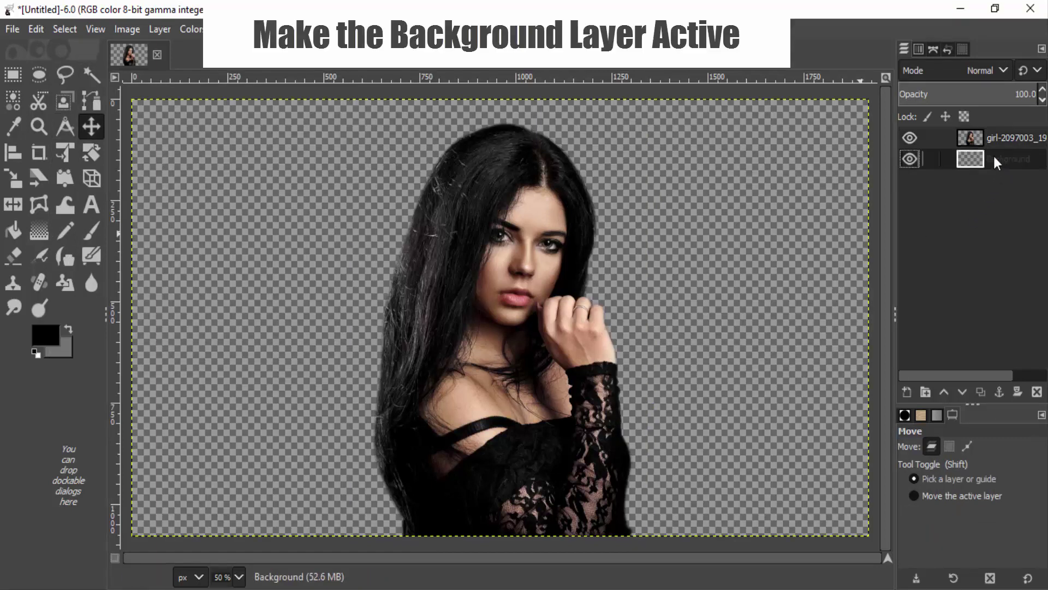
{"action": "left_click", "coordinate": [34, 231]}
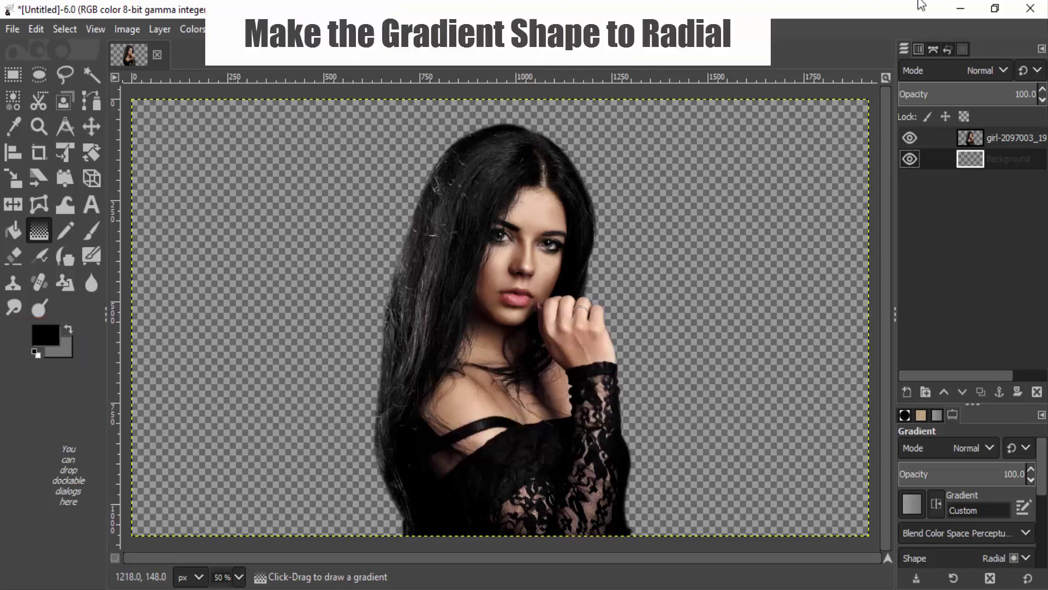
Draw a radial gradient from the woman's face outward, then edit its 747474 end colour
{"action": "left_click_drag", "start_coordinate": [1043, 478], "coordinate": [1043, 497]}
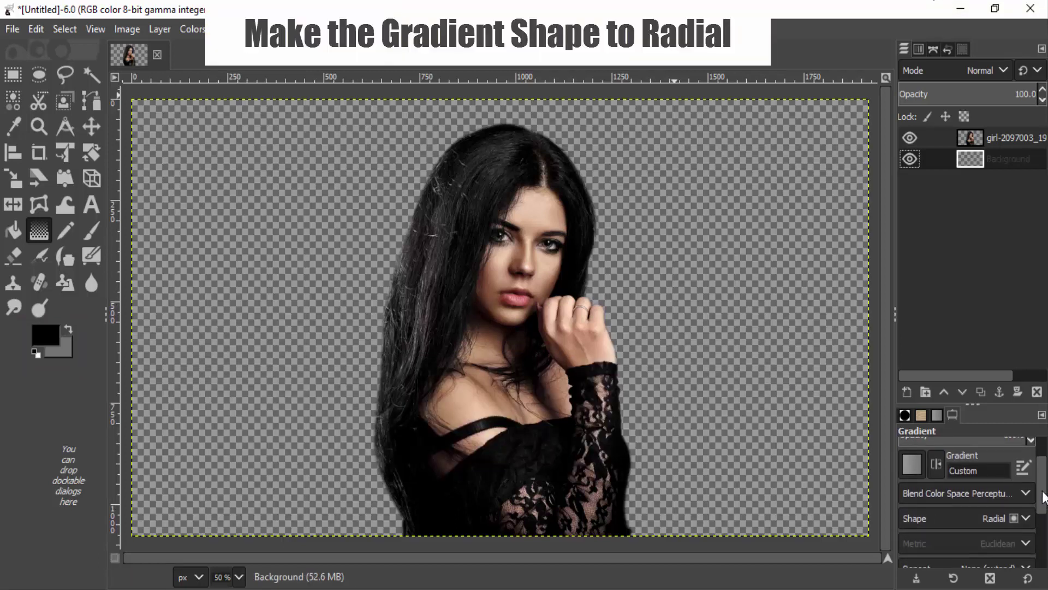
{"action": "scroll", "coordinate": [1043, 496], "scroll_direction": "up", "scroll_amount": 1}
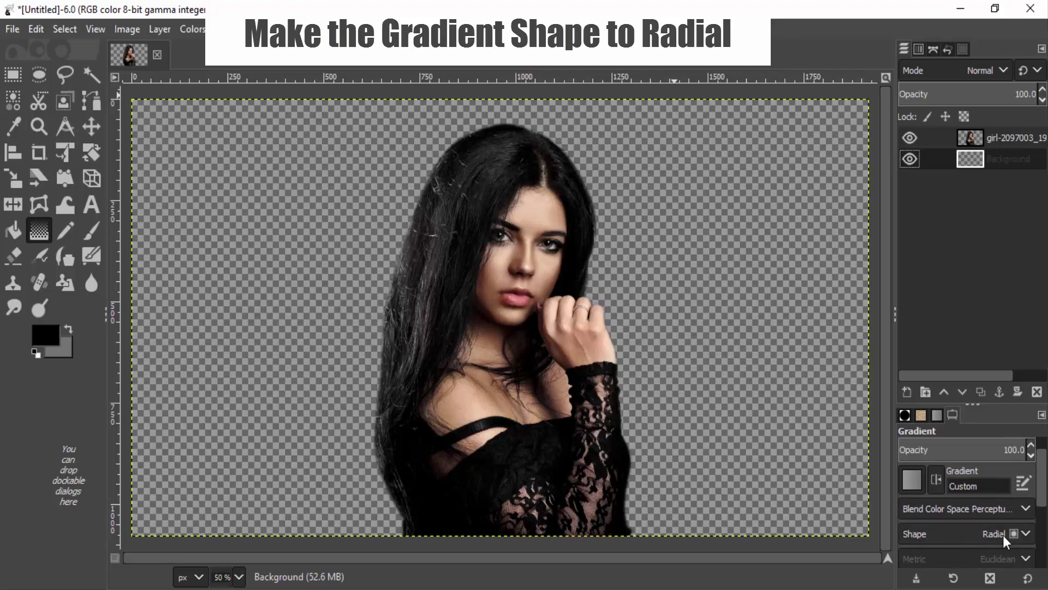
{"action": "left_click", "coordinate": [1005, 536]}
{"action": "left_click", "coordinate": [932, 546]}
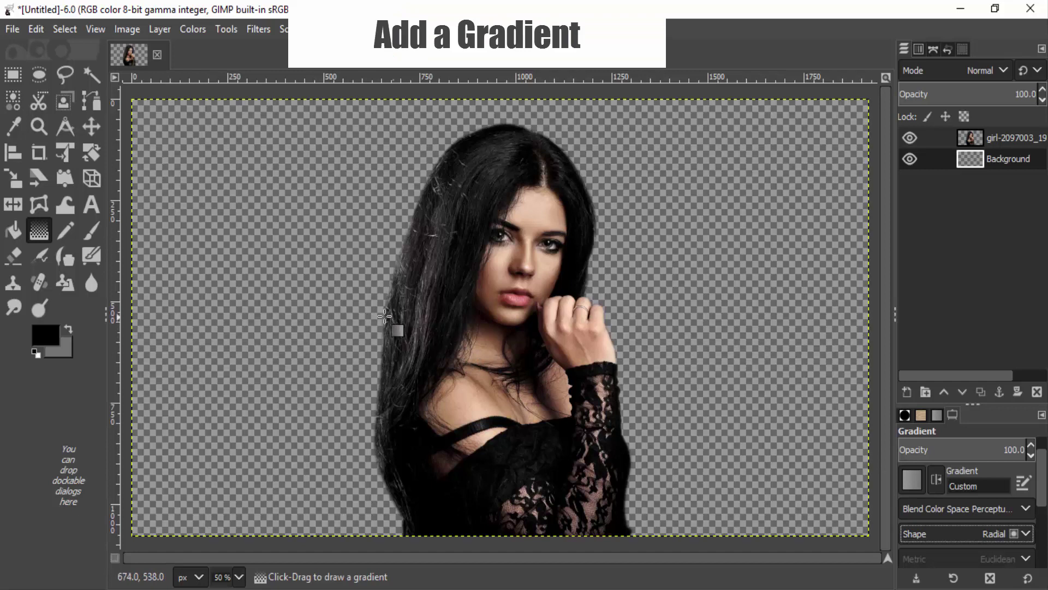
{"action": "left_click_drag", "start_coordinate": [402, 308], "coordinate": [735, 313]}
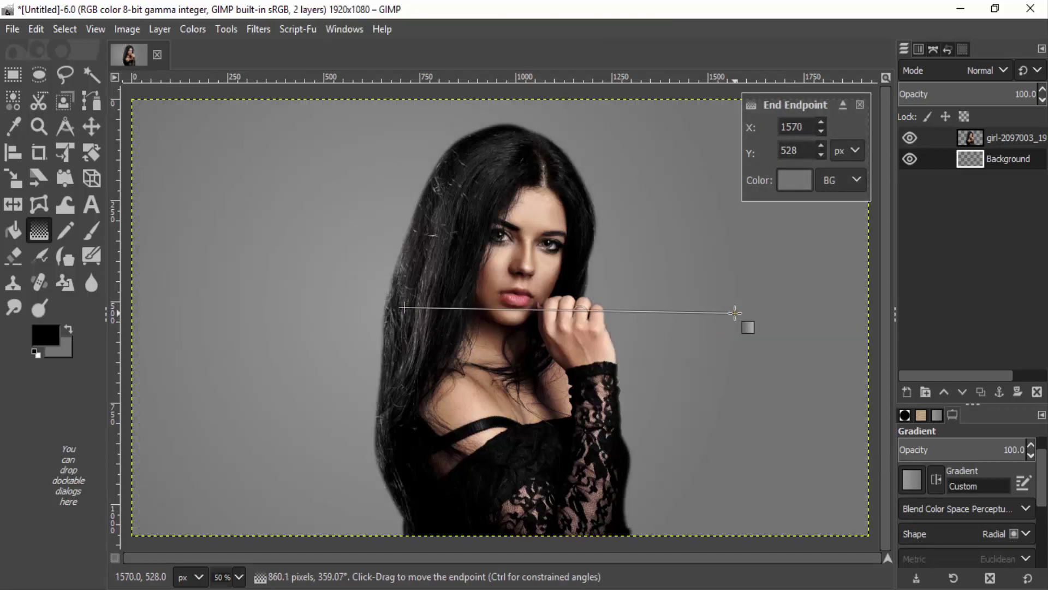
{"action": "left_click_drag", "start_coordinate": [736, 312], "coordinate": [726, 313]}
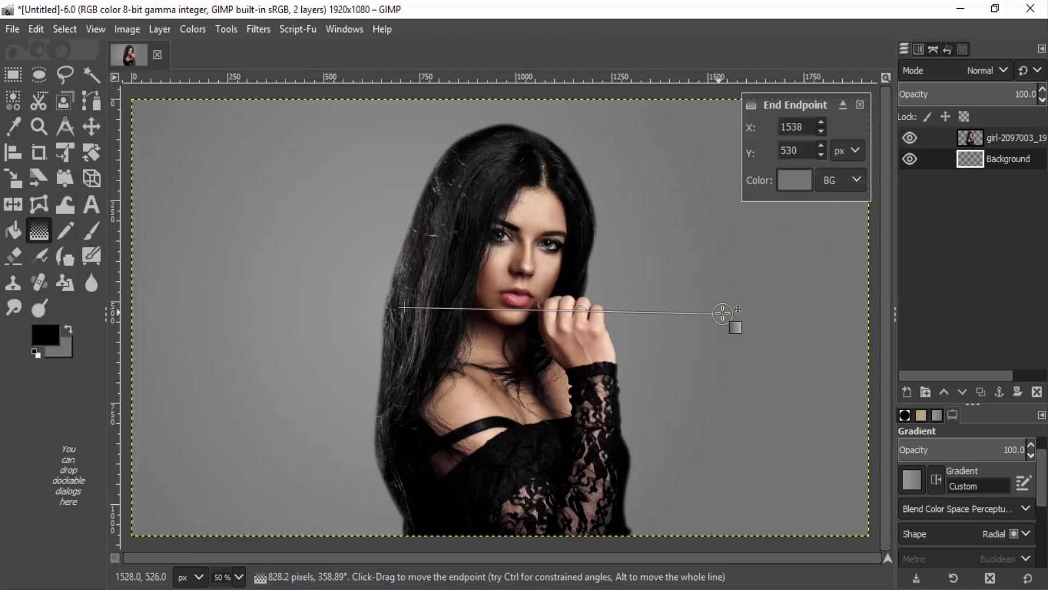
{"action": "left_click", "coordinate": [794, 183]}
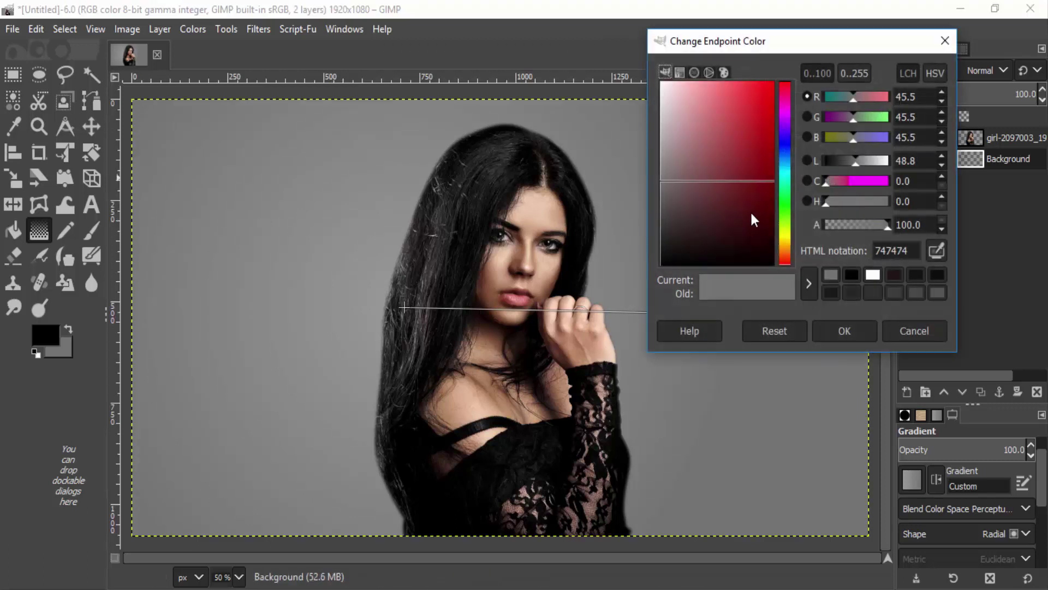
Set the gradient end colour to black, stretch it right and centre the start point
{"action": "left_click_drag", "start_coordinate": [750, 211], "coordinate": [793, 294]}
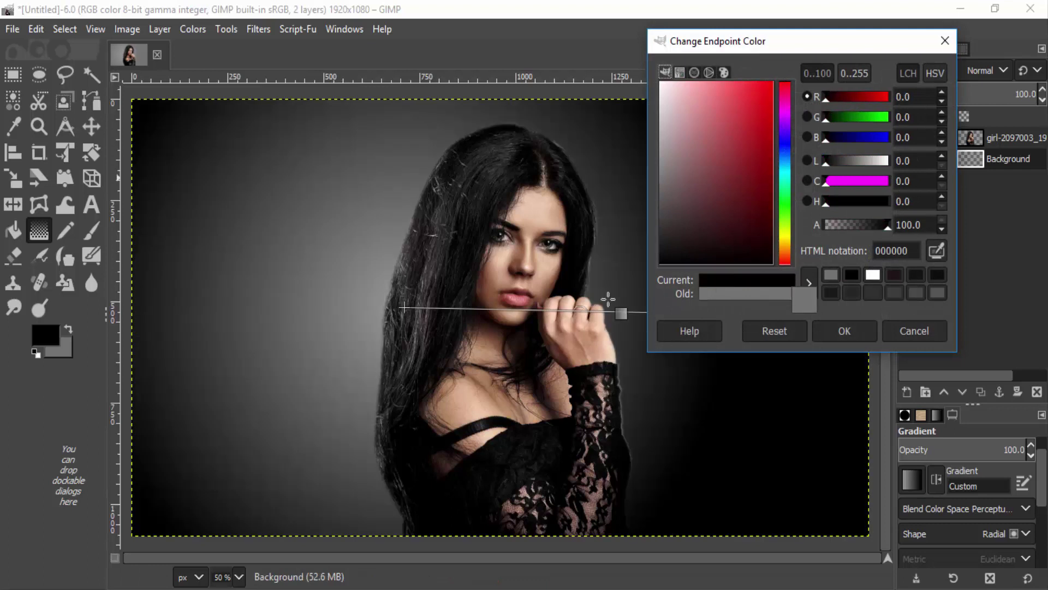
{"action": "mouse_move", "coordinate": [403, 307]}
{"action": "left_mouse_down"}
{"action": "mouse_move", "coordinate": [425, 315]}
{"action": "mouse_move", "coordinate": [357, 312]}
{"action": "left_mouse_up"}
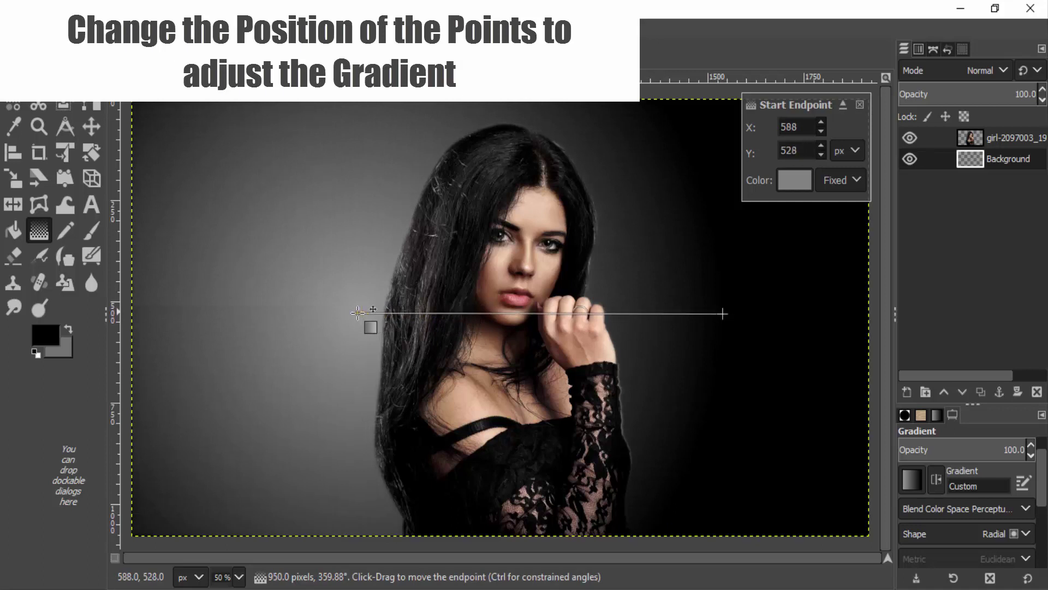
{"action": "left_click_drag", "start_coordinate": [723, 314], "coordinate": [844, 320]}
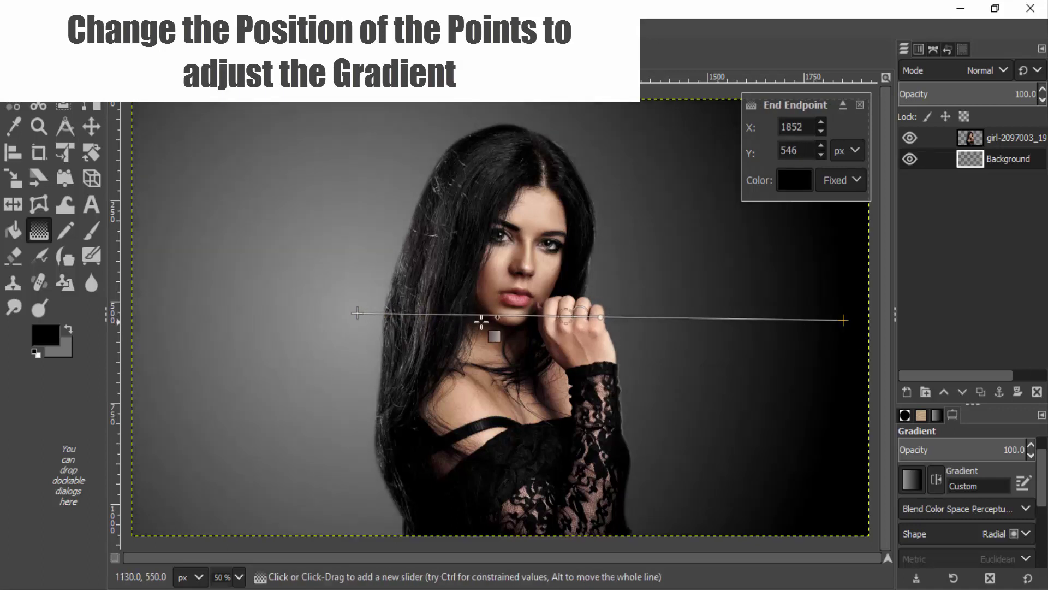
{"action": "left_click_drag", "start_coordinate": [358, 313], "coordinate": [443, 318]}
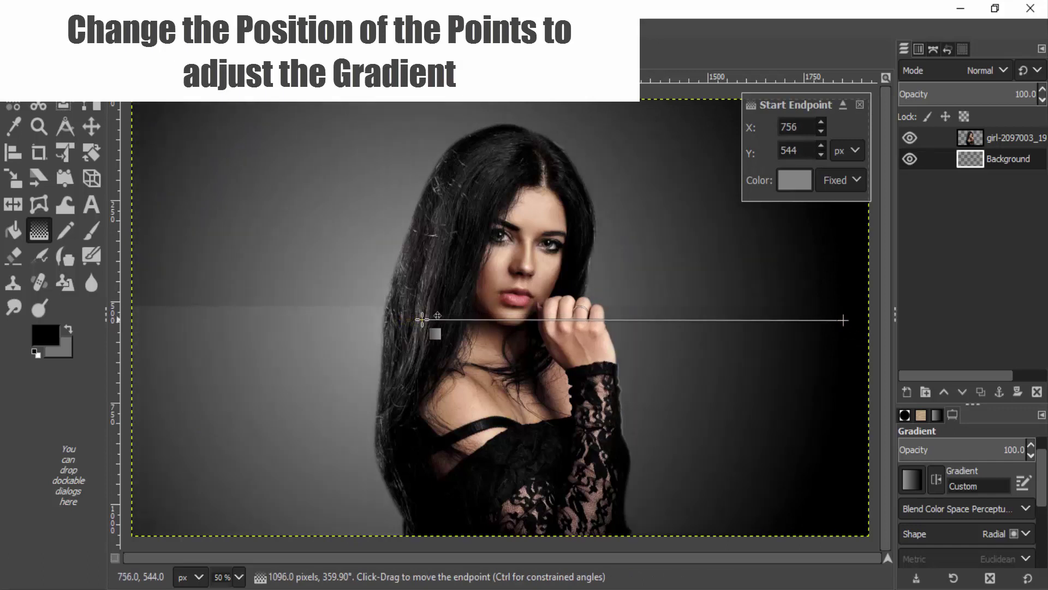
{"action": "left_click_drag", "start_coordinate": [490, 318], "coordinate": [500, 318]}
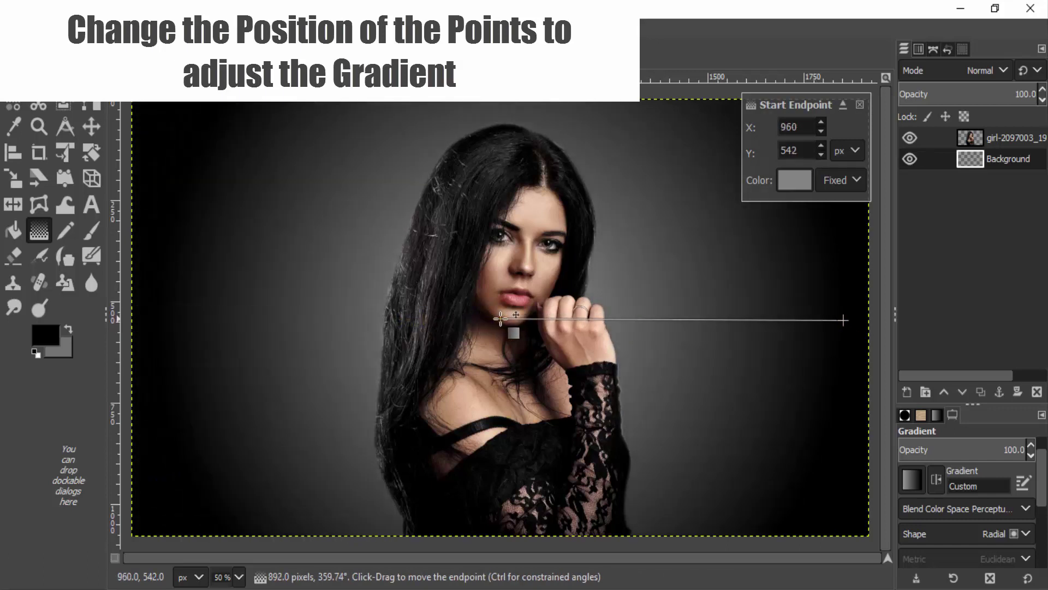
Give the gradient start a mid-grey colour and commit it to the Background layer
{"action": "left_click", "coordinate": [795, 181]}
{"action": "mouse_move", "coordinate": [681, 202]}
{"action": "left_mouse_down"}
{"action": "mouse_move", "coordinate": [659, 183]}
{"action": "mouse_move", "coordinate": [664, 205]}
{"action": "mouse_move", "coordinate": [662, 182]}
{"action": "left_mouse_up"}
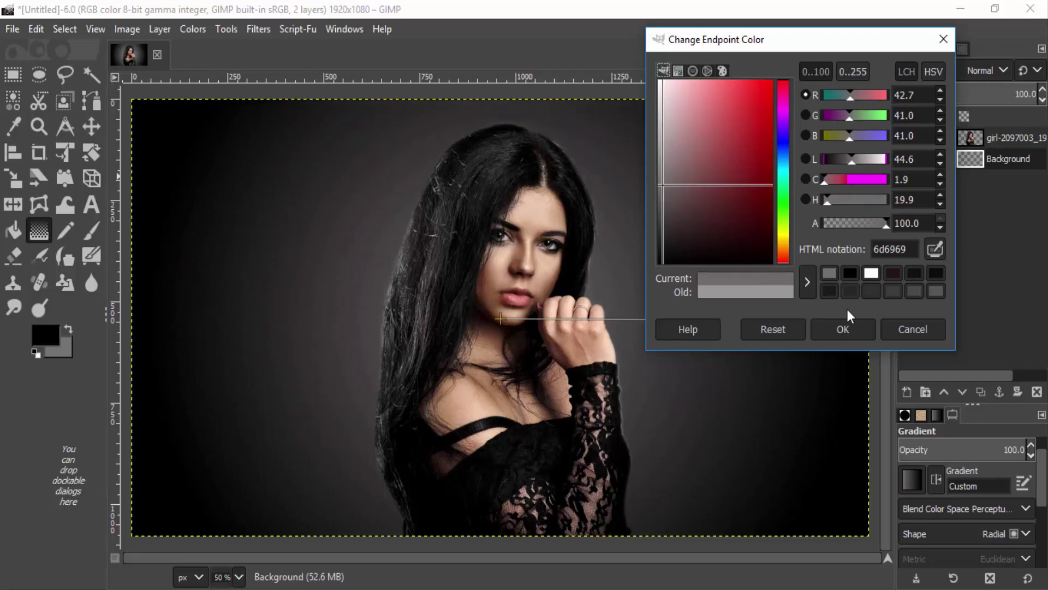
{"action": "left_click", "coordinate": [843, 328]}
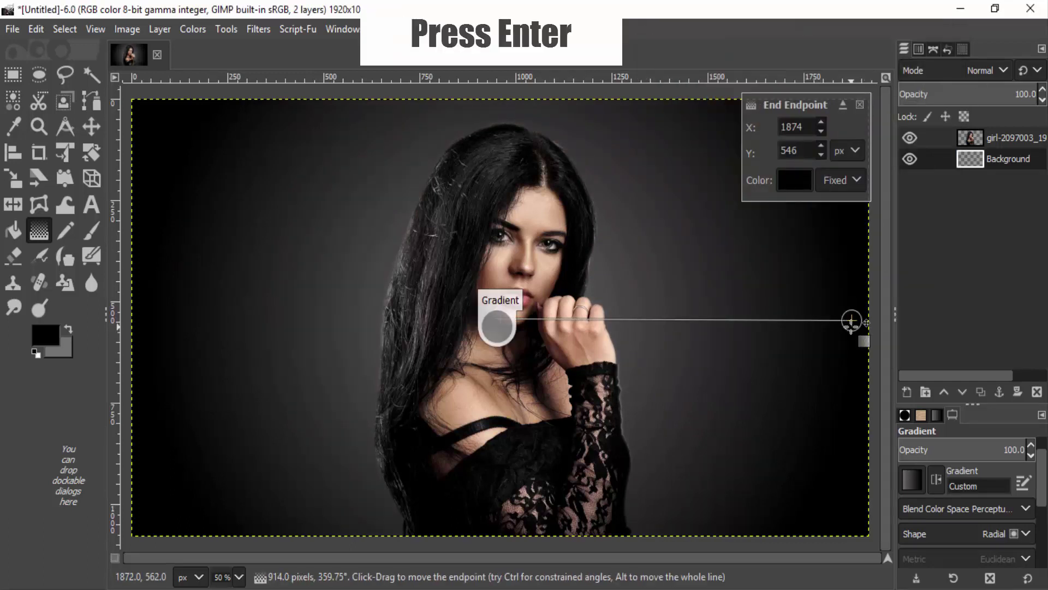
{"action": "key", "text": "Return"}
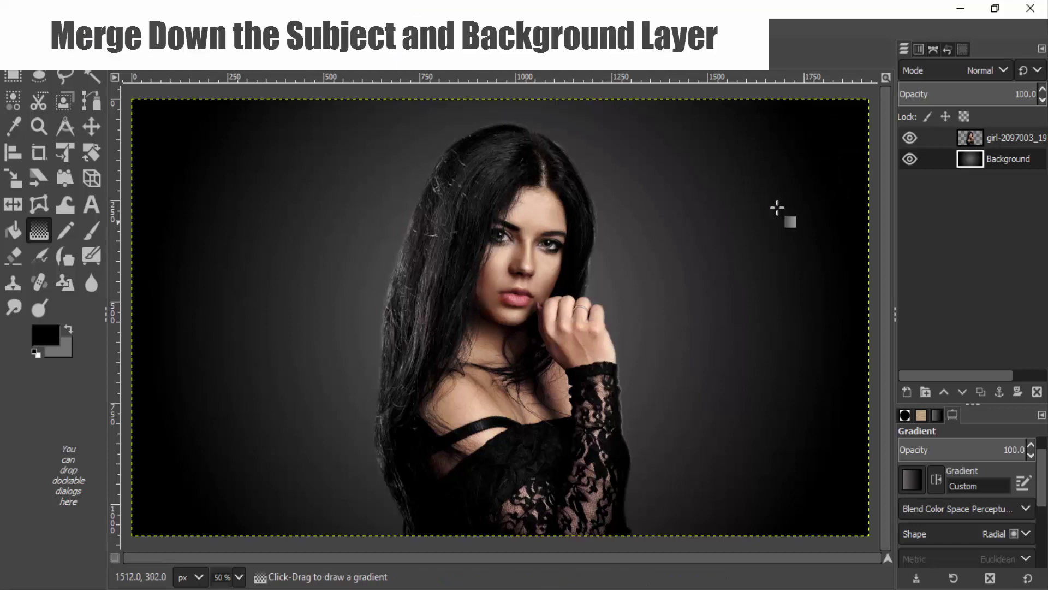
Merge the portrait layer down into the Background layer
{"action": "left_click", "coordinate": [997, 139]}
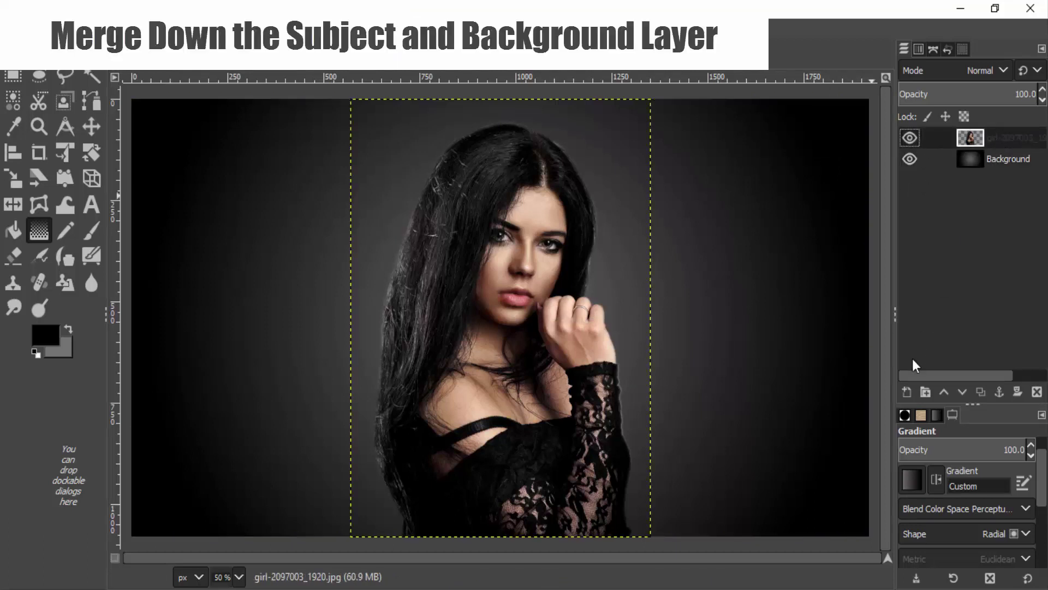
{"action": "right_click", "coordinate": [968, 135]}
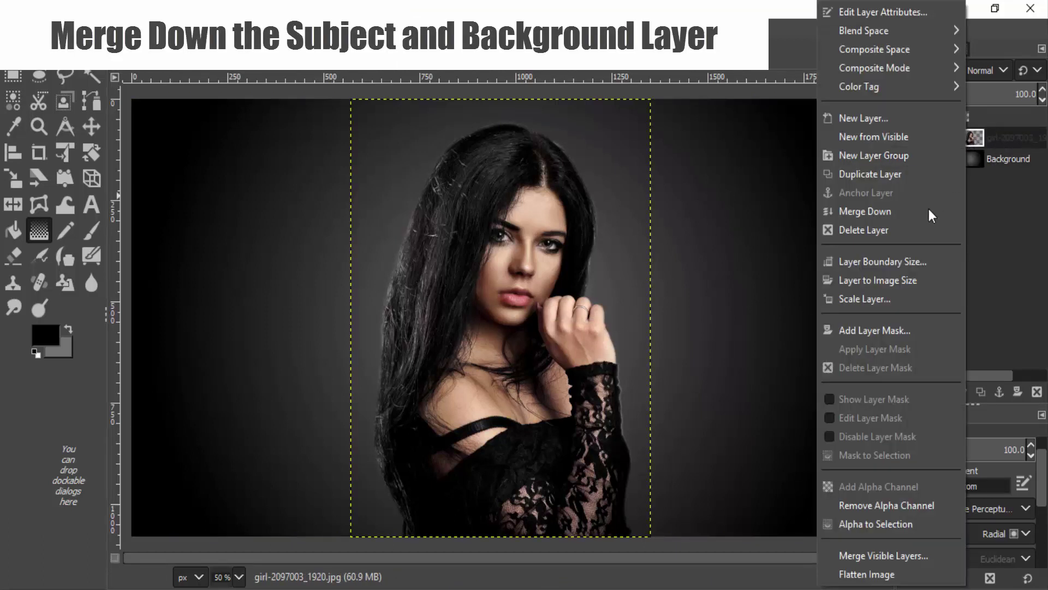
{"action": "left_click", "coordinate": [903, 212]}
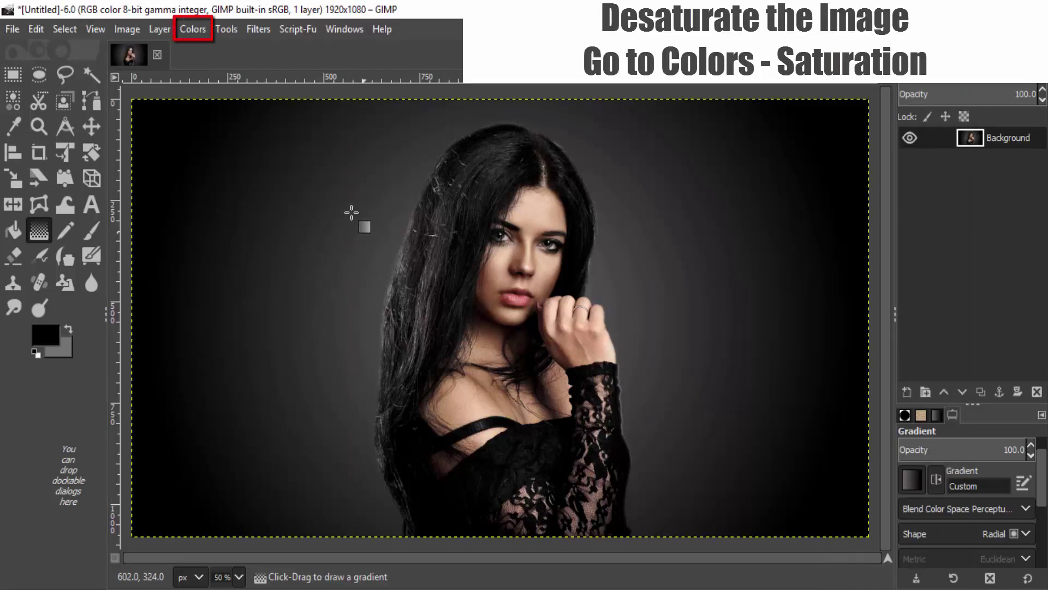
Desaturate the image fully with Colors > Saturation scale 0
{"action": "left_click", "coordinate": [196, 29]}
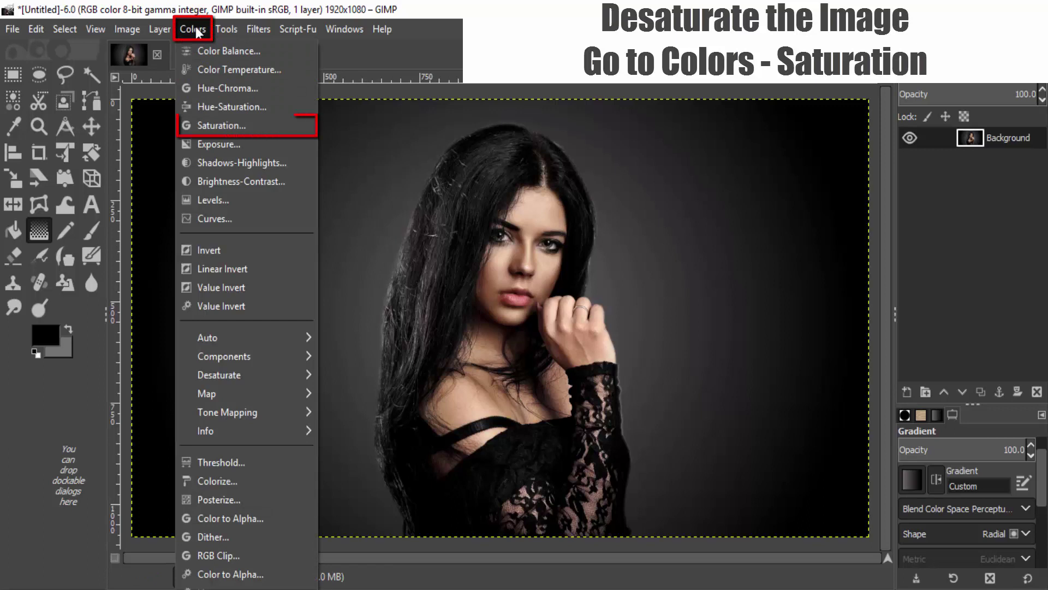
{"action": "left_click", "coordinate": [244, 132]}
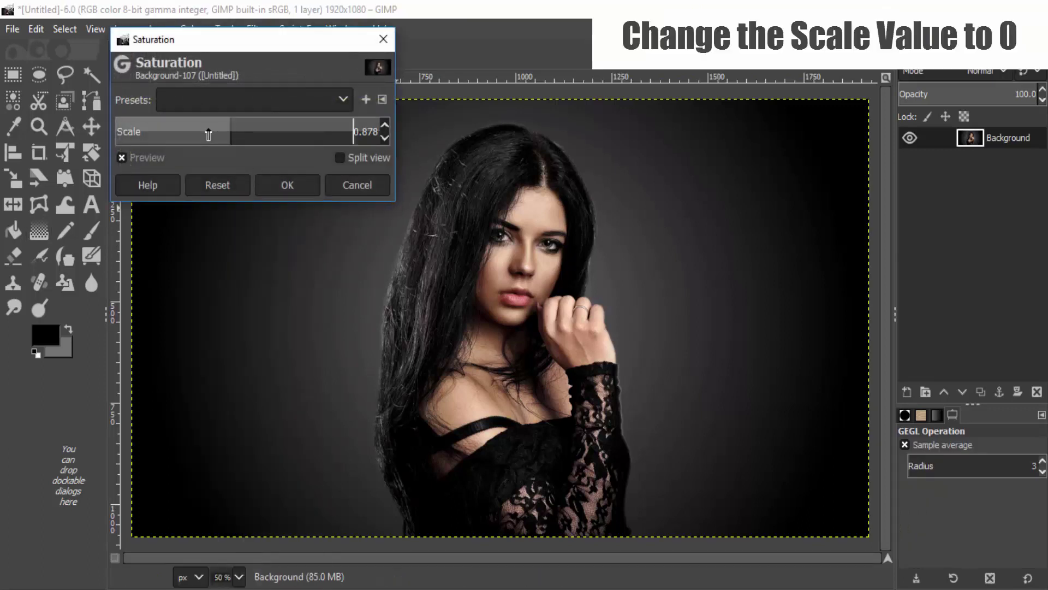
{"action": "left_click_drag", "start_coordinate": [206, 134], "coordinate": [116, 134]}
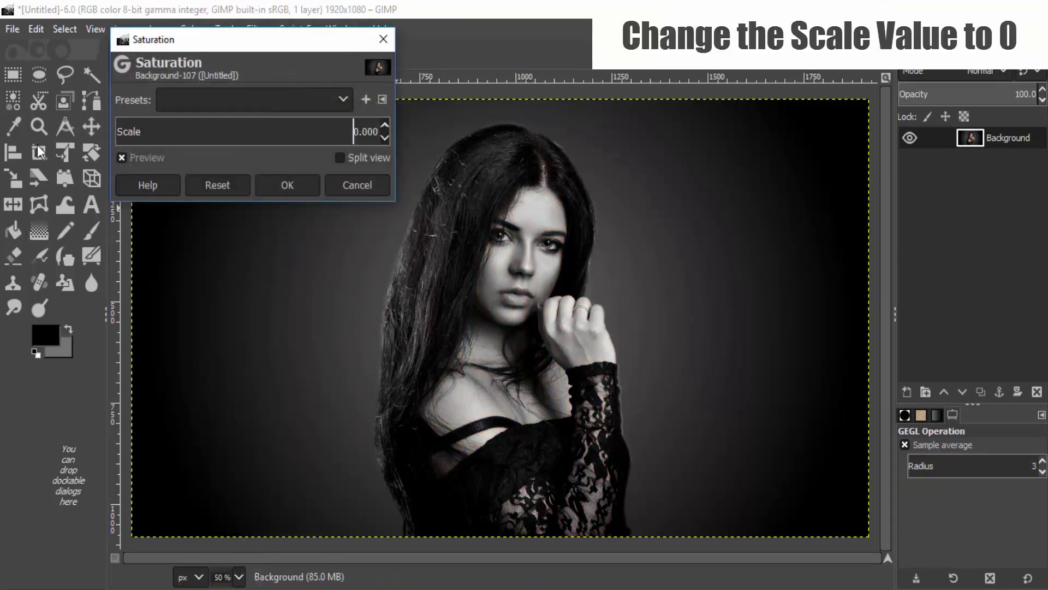
{"action": "left_click", "coordinate": [283, 188]}
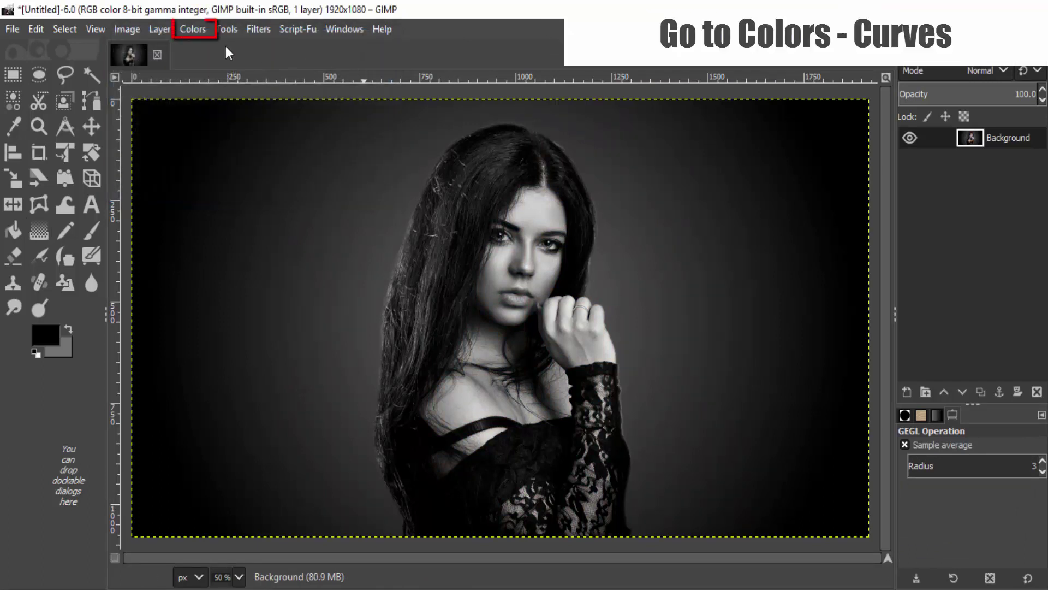
Apply an S-shaped Value curve in Curves, darkening shadows and lifting highlights
{"action": "left_click", "coordinate": [193, 29]}
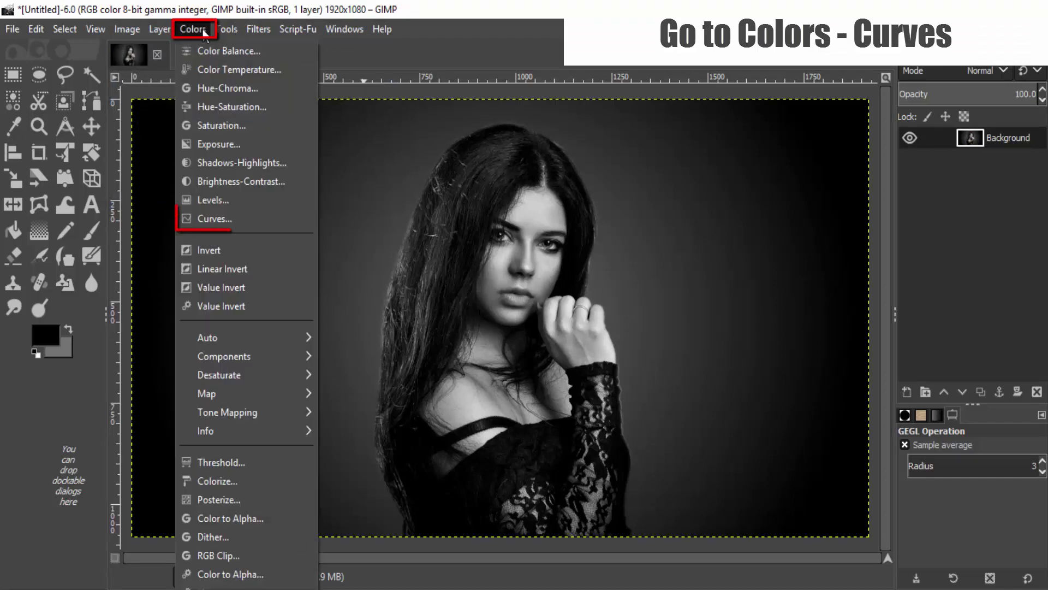
{"action": "left_click", "coordinate": [225, 212]}
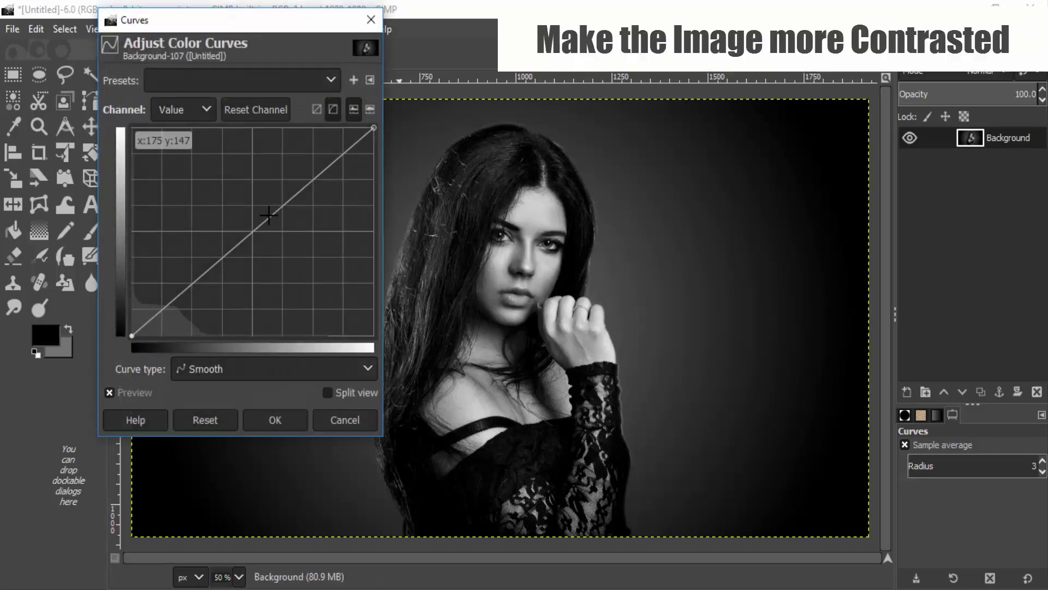
{"action": "left_click_drag", "start_coordinate": [275, 206], "coordinate": [263, 193]}
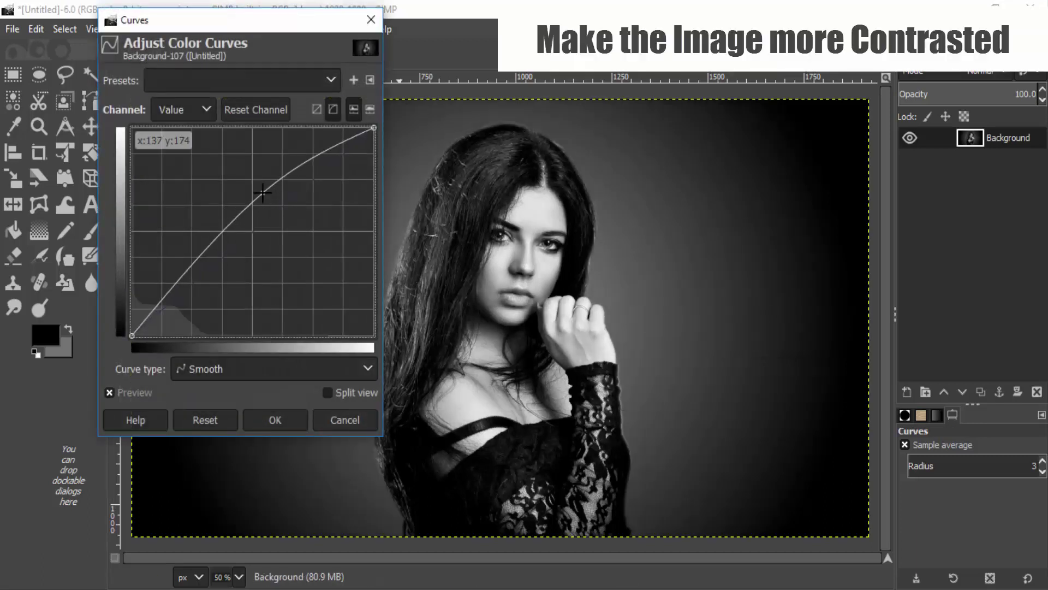
{"action": "left_click_drag", "start_coordinate": [206, 267], "coordinate": [212, 280]}
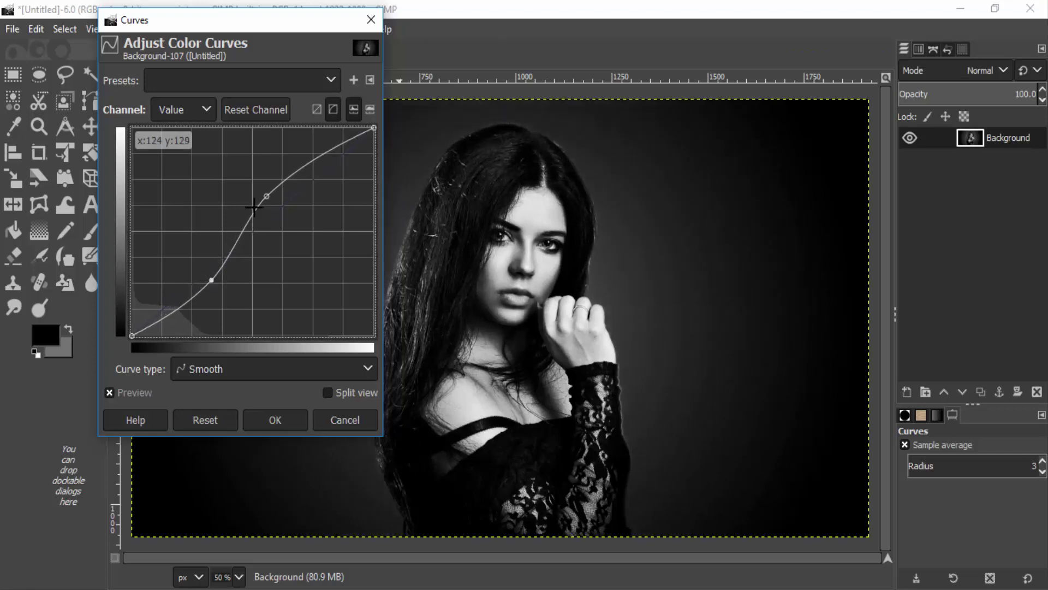
{"action": "left_click_drag", "start_coordinate": [267, 199], "coordinate": [283, 189]}
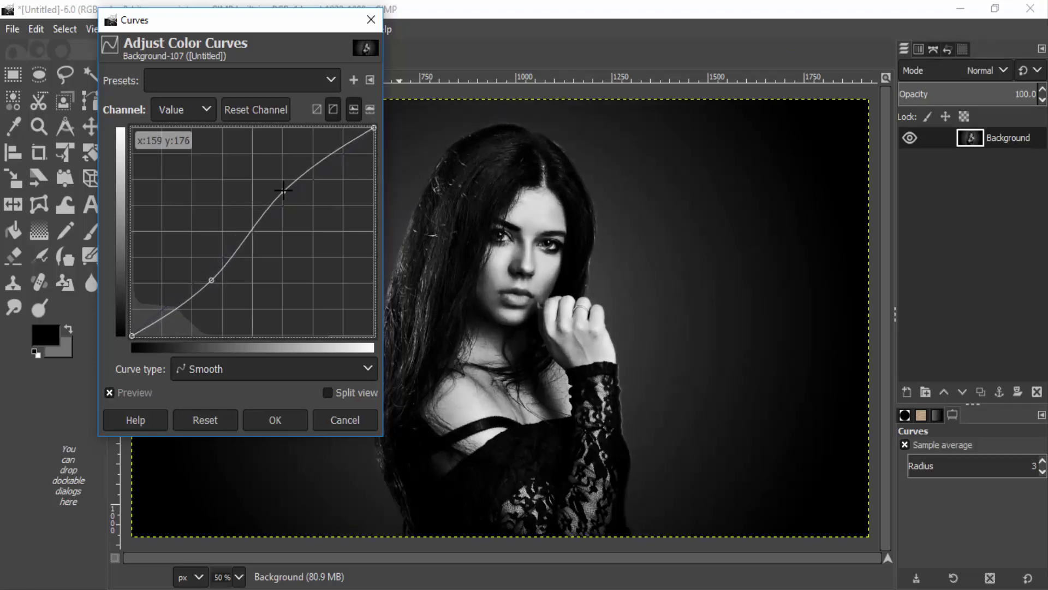
{"action": "left_click", "coordinate": [275, 420]}
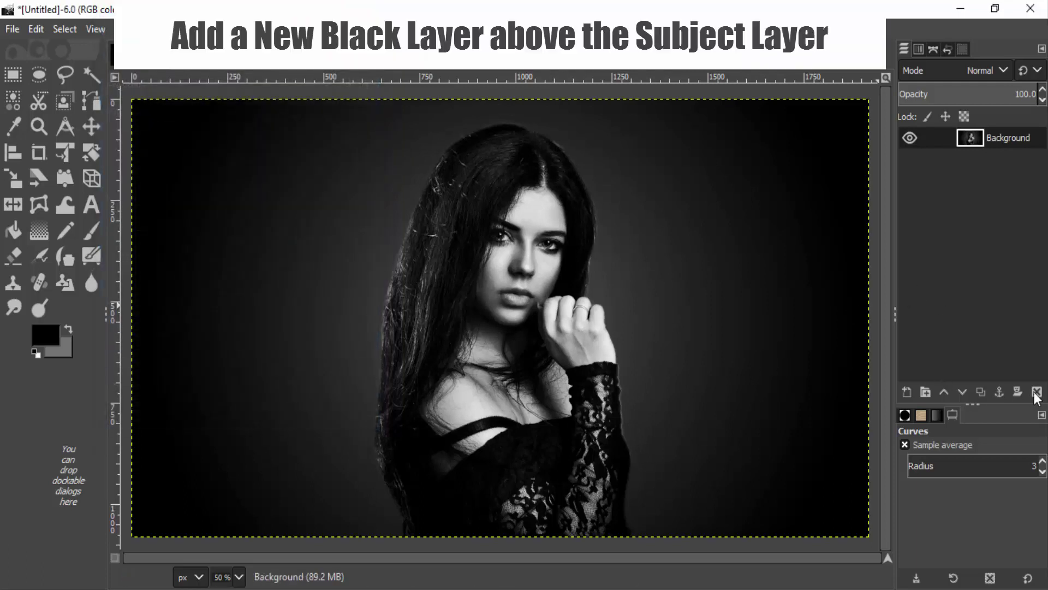
Add a black-filled new layer over Background and attach a white, full-opacity layer mask
{"action": "left_click", "coordinate": [906, 396]}
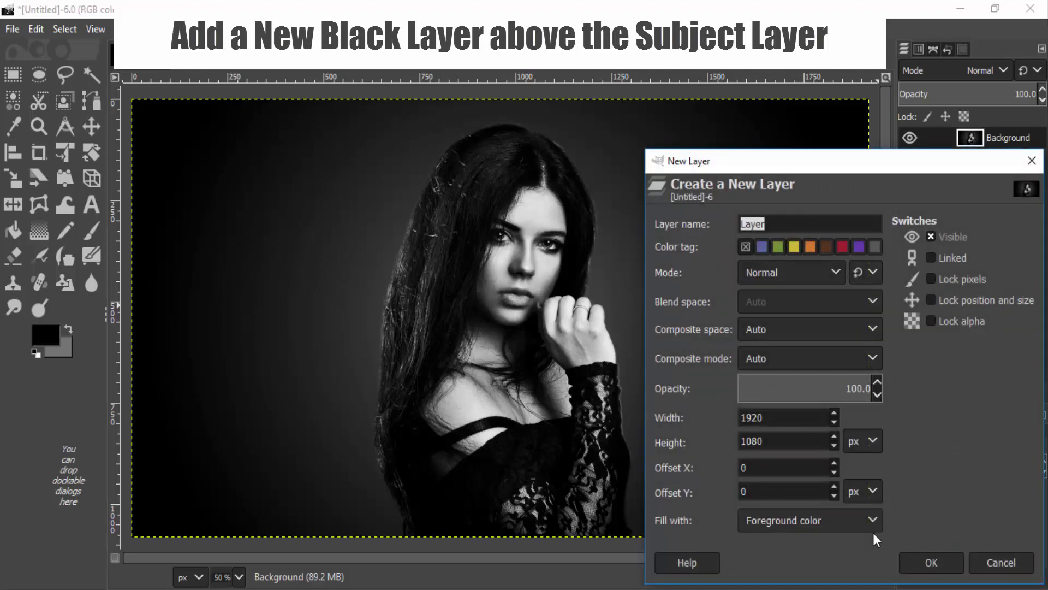
{"action": "left_click", "coordinate": [924, 562]}
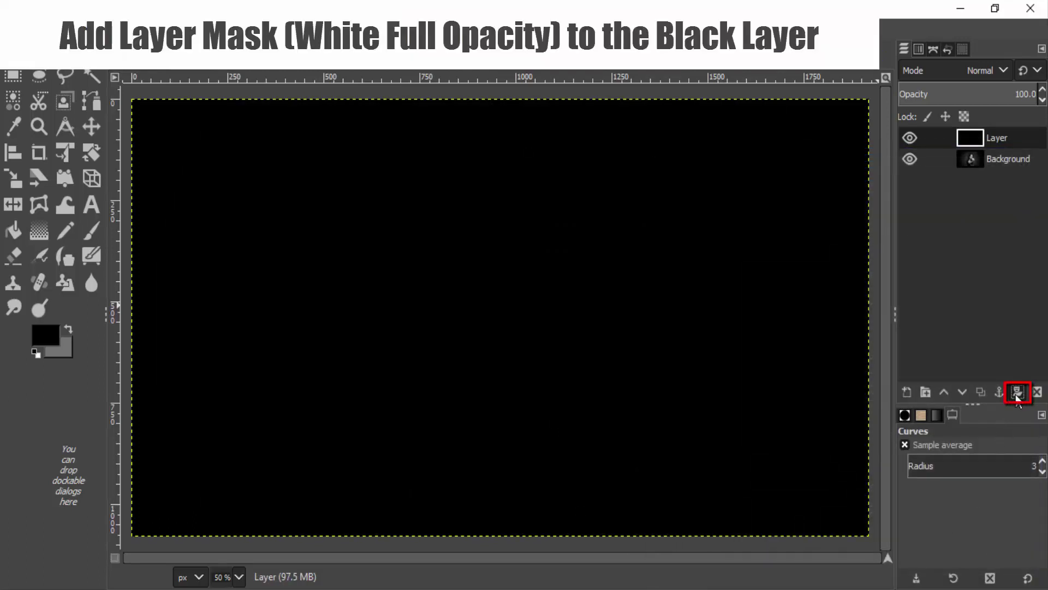
{"action": "left_click", "coordinate": [1017, 393]}
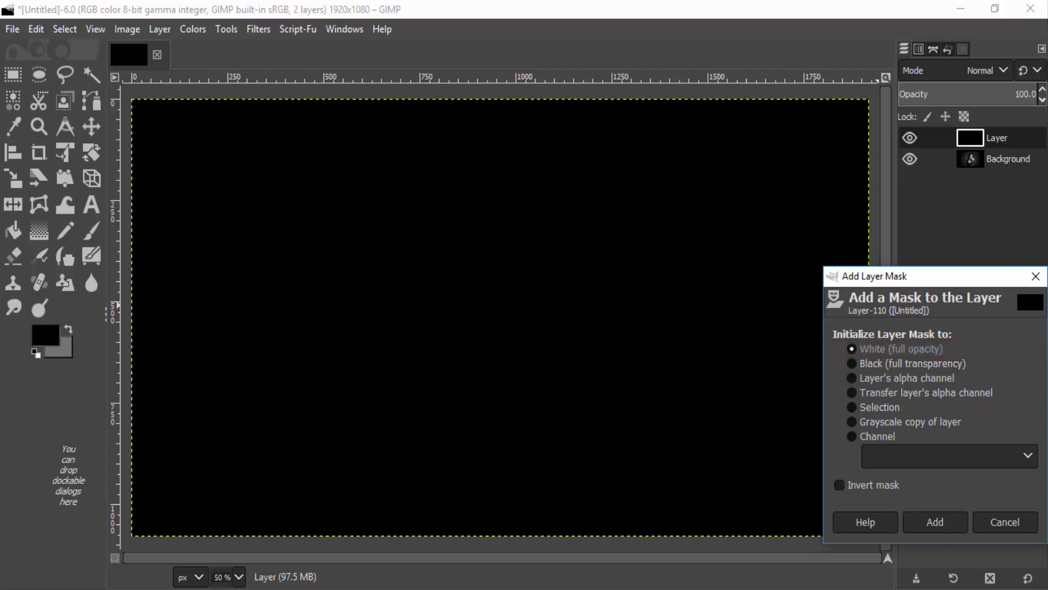
{"action": "left_click", "coordinate": [934, 523]}
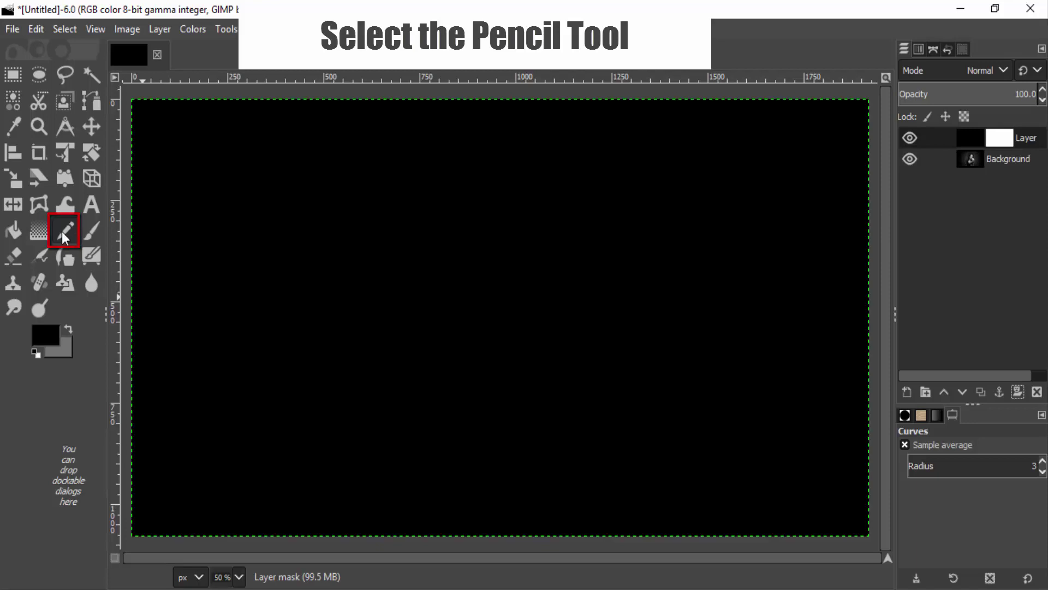
Switch to the Pencil tool using the Block 03 brush at size 4
{"action": "left_click", "coordinate": [65, 232]}
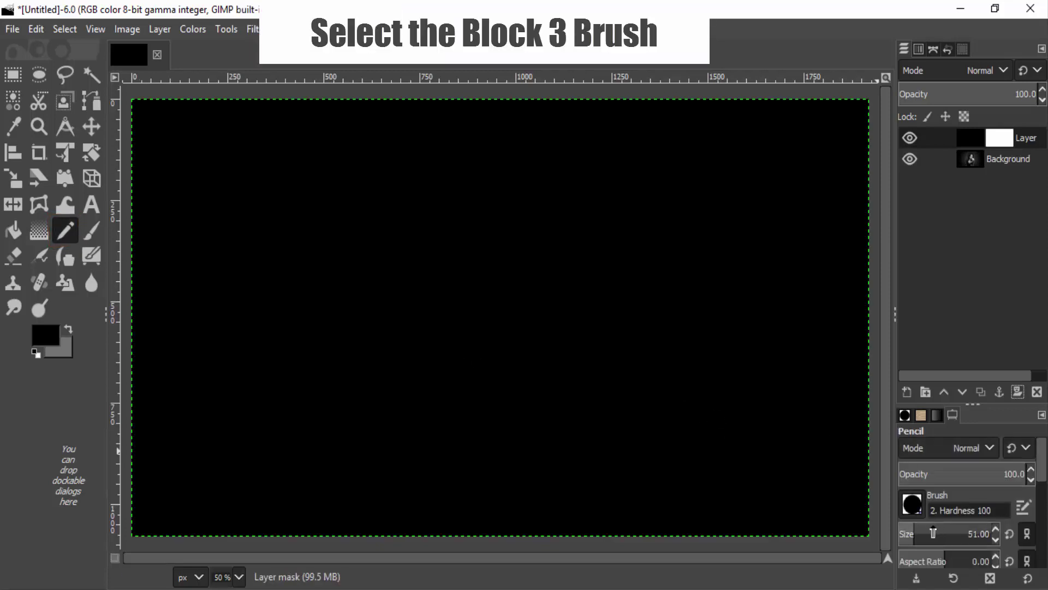
{"action": "left_click", "coordinate": [913, 505]}
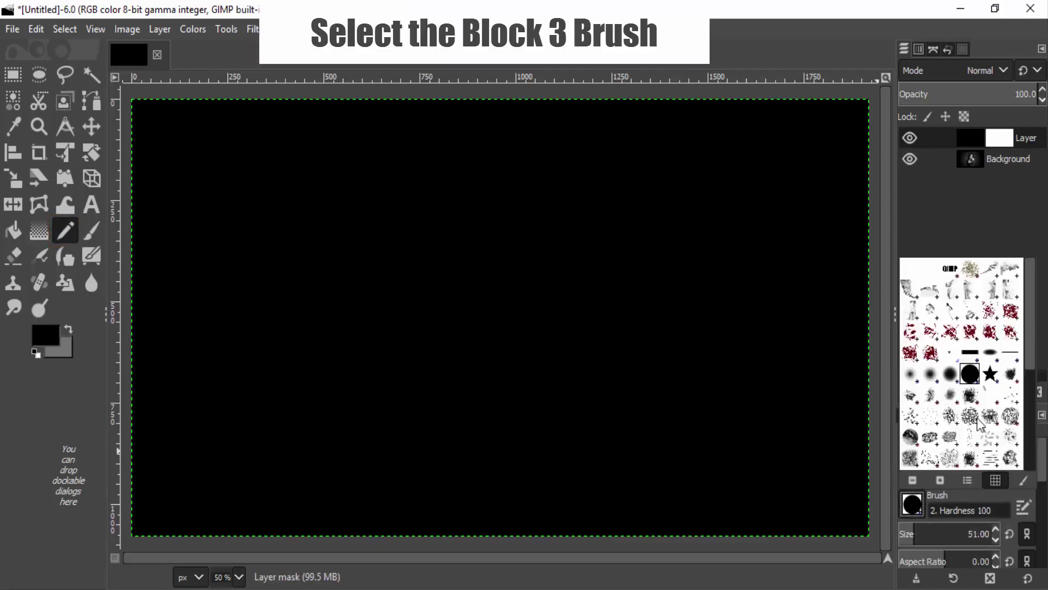
{"action": "double_click", "coordinate": [1011, 356]}
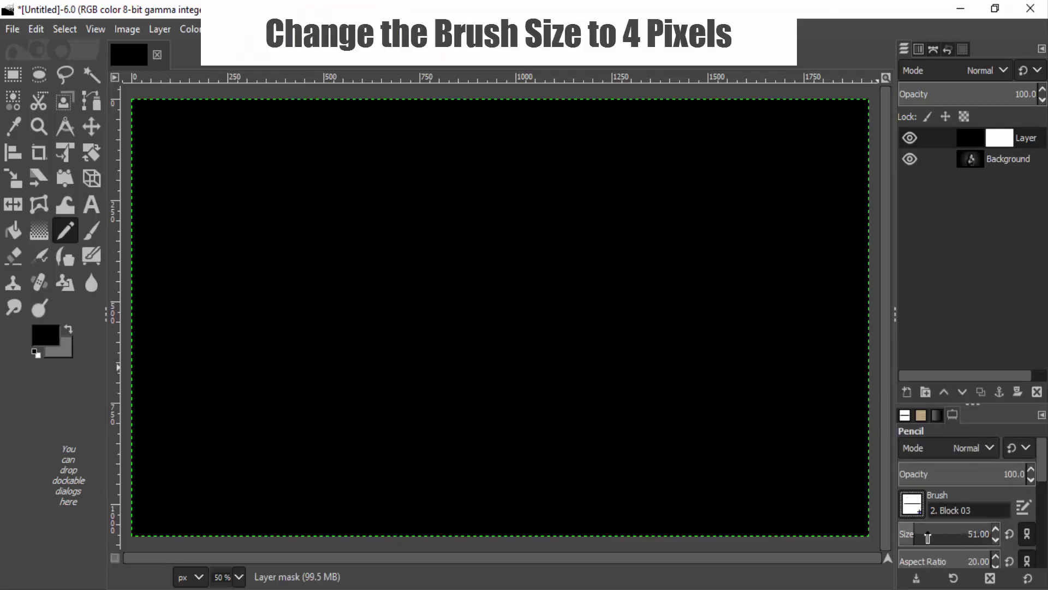
{"action": "left_click", "coordinate": [996, 540]}
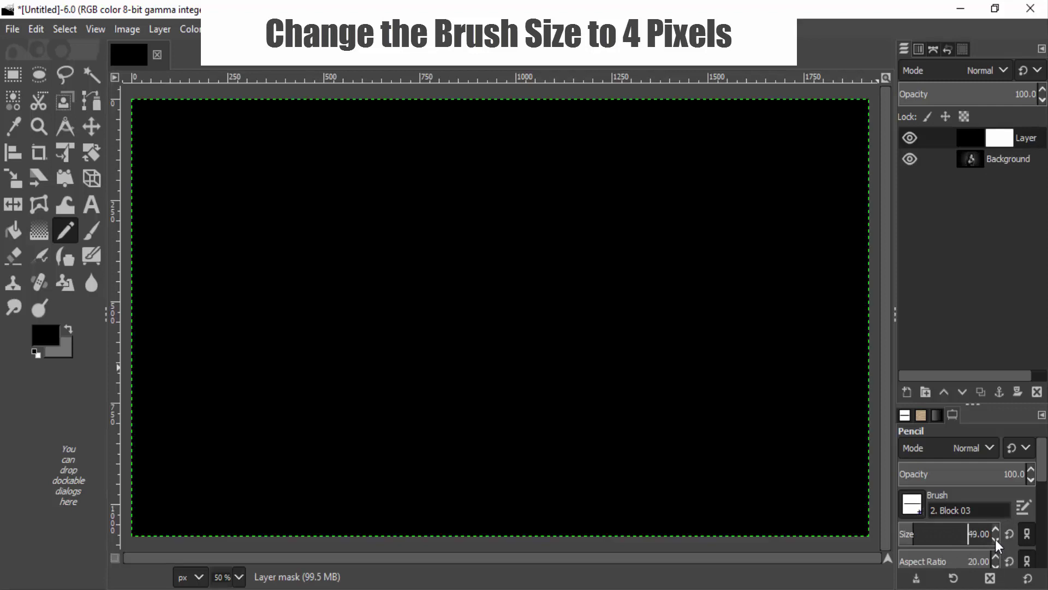
{"action": "left_click", "coordinate": [994, 539]}
{"action": "type", "text": "4"}
{"action": "left_click", "coordinate": [995, 539]}
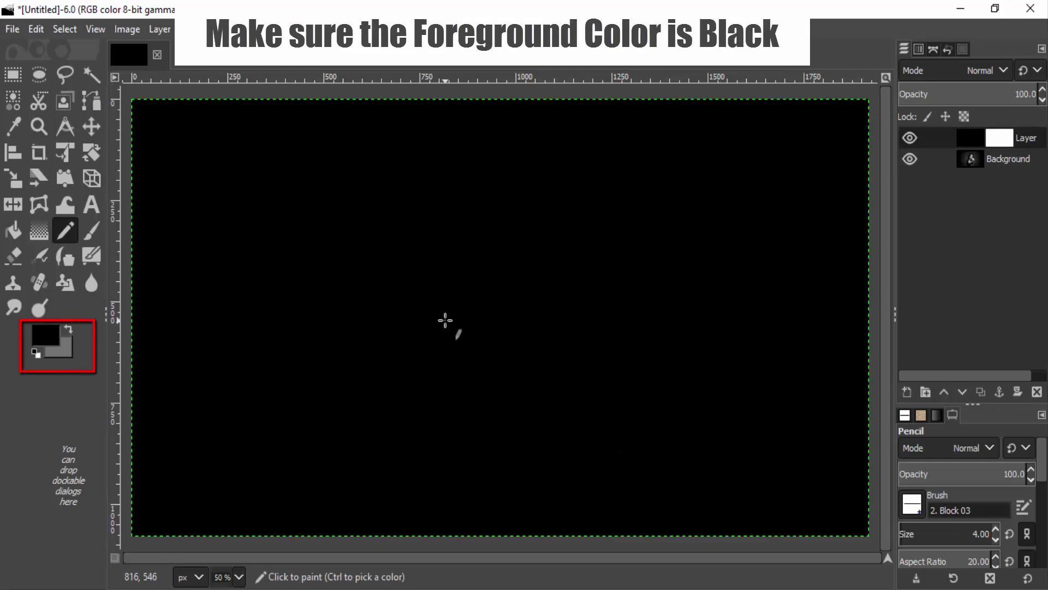
Scribble random pencil lines on the mask across the face, shoulders and hair
{"action": "mouse_move", "coordinate": [446, 321]}
{"action": "left_mouse_down"}
{"action": "mouse_move", "coordinate": [629, 196]}
{"action": "mouse_move", "coordinate": [311, 265]}
{"action": "left_mouse_up"}
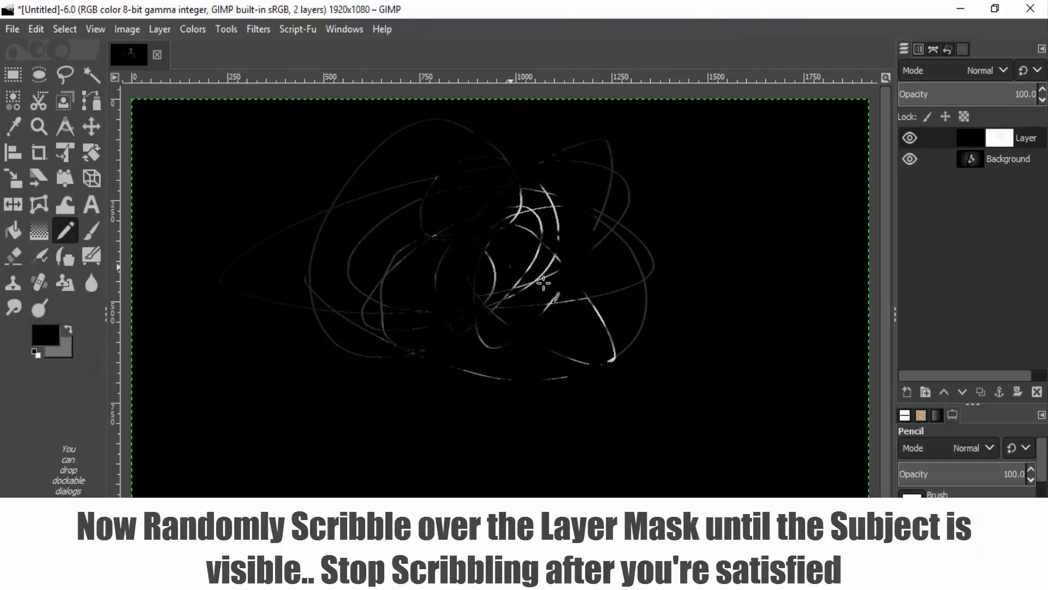
{"action": "mouse_move", "coordinate": [544, 284]}
{"action": "left_mouse_down"}
{"action": "mouse_move", "coordinate": [483, 225]}
{"action": "mouse_move", "coordinate": [541, 246]}
{"action": "mouse_move", "coordinate": [589, 152]}
{"action": "mouse_move", "coordinate": [423, 346]}
{"action": "mouse_move", "coordinate": [527, 257]}
{"action": "mouse_move", "coordinate": [464, 404]}
{"action": "mouse_move", "coordinate": [605, 327]}
{"action": "mouse_move", "coordinate": [304, 444]}
{"action": "mouse_move", "coordinate": [701, 251]}
{"action": "mouse_move", "coordinate": [448, 432]}
{"action": "mouse_move", "coordinate": [436, 398]}
{"action": "mouse_move", "coordinate": [612, 322]}
{"action": "mouse_move", "coordinate": [360, 251]}
{"action": "mouse_move", "coordinate": [682, 174]}
{"action": "mouse_move", "coordinate": [728, 312]}
{"action": "left_mouse_up"}
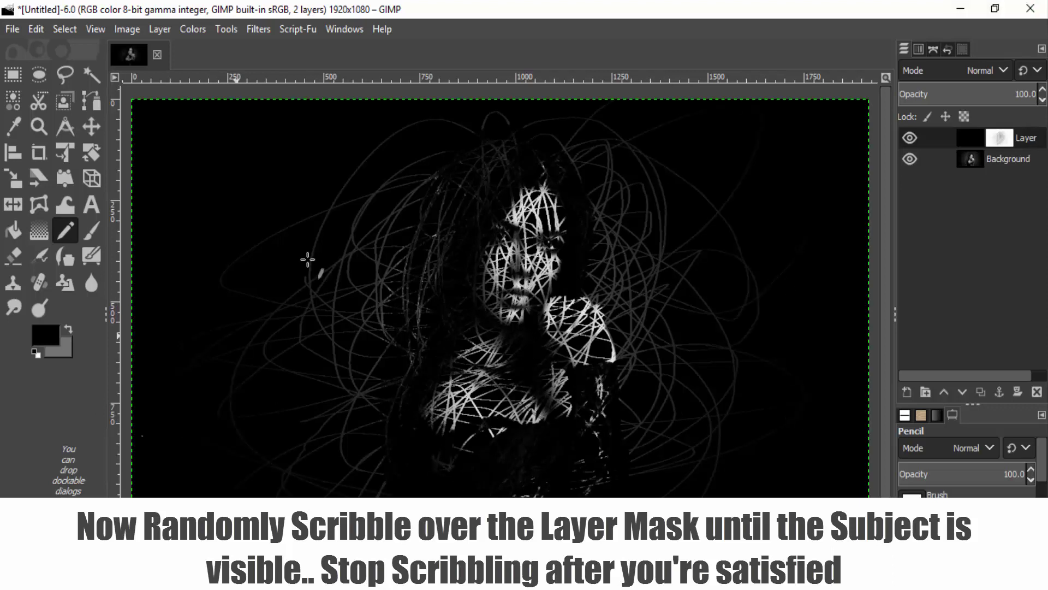
{"action": "mouse_move", "coordinate": [278, 133]}
{"action": "left_mouse_down"}
{"action": "mouse_move", "coordinate": [499, 256]}
{"action": "mouse_move", "coordinate": [374, 273]}
{"action": "mouse_move", "coordinate": [384, 361]}
{"action": "mouse_move", "coordinate": [370, 88]}
{"action": "mouse_move", "coordinate": [592, 74]}
{"action": "mouse_move", "coordinate": [661, 327]}
{"action": "mouse_move", "coordinate": [279, 493]}
{"action": "left_mouse_up"}
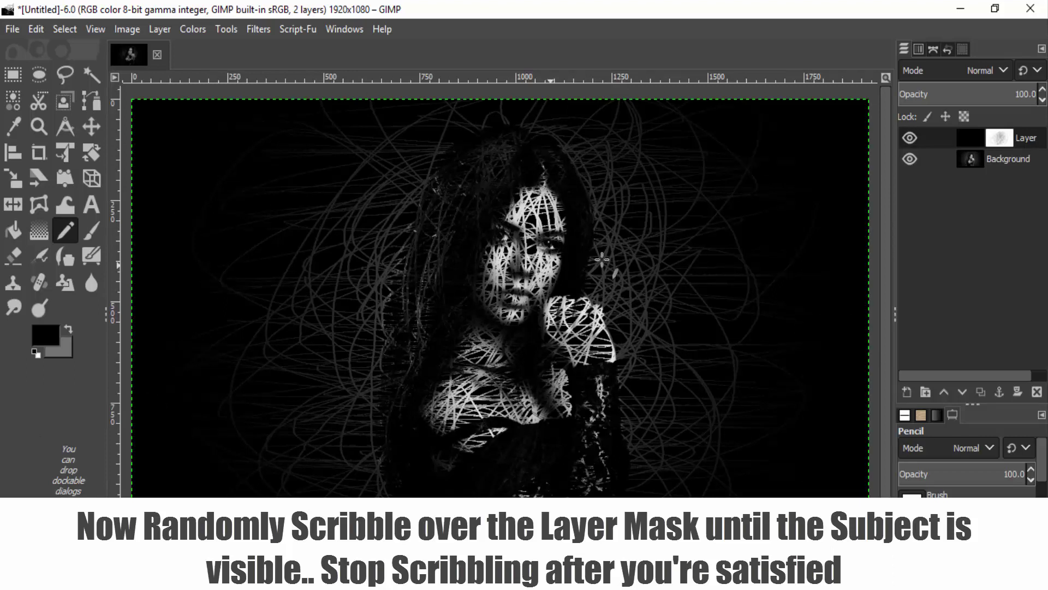
{"action": "left_click_drag", "start_coordinate": [315, 347], "coordinate": [560, 422]}
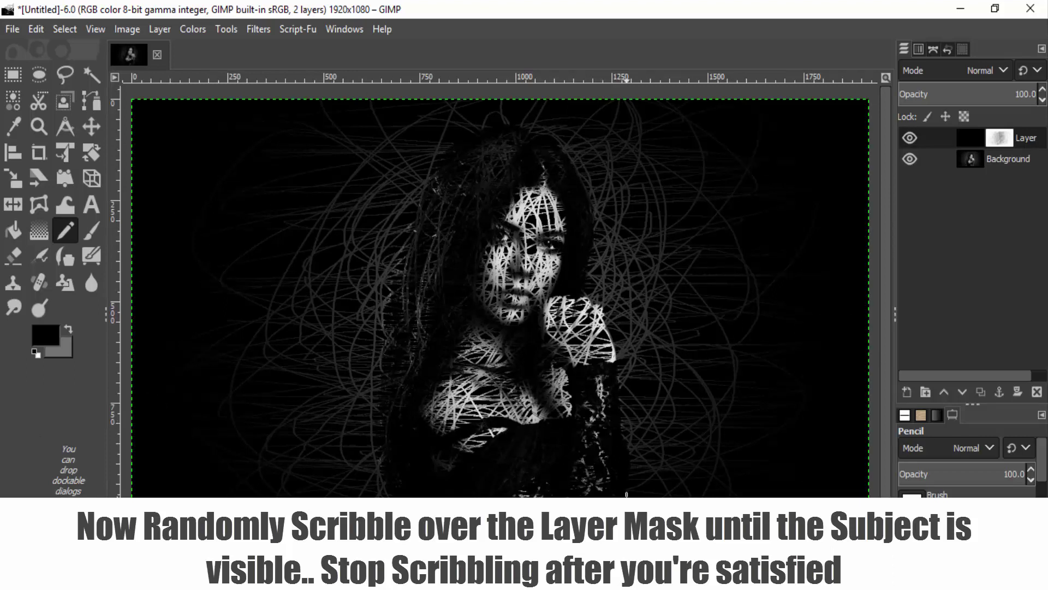
{"action": "left_click_drag", "start_coordinate": [443, 211], "coordinate": [512, 403]}
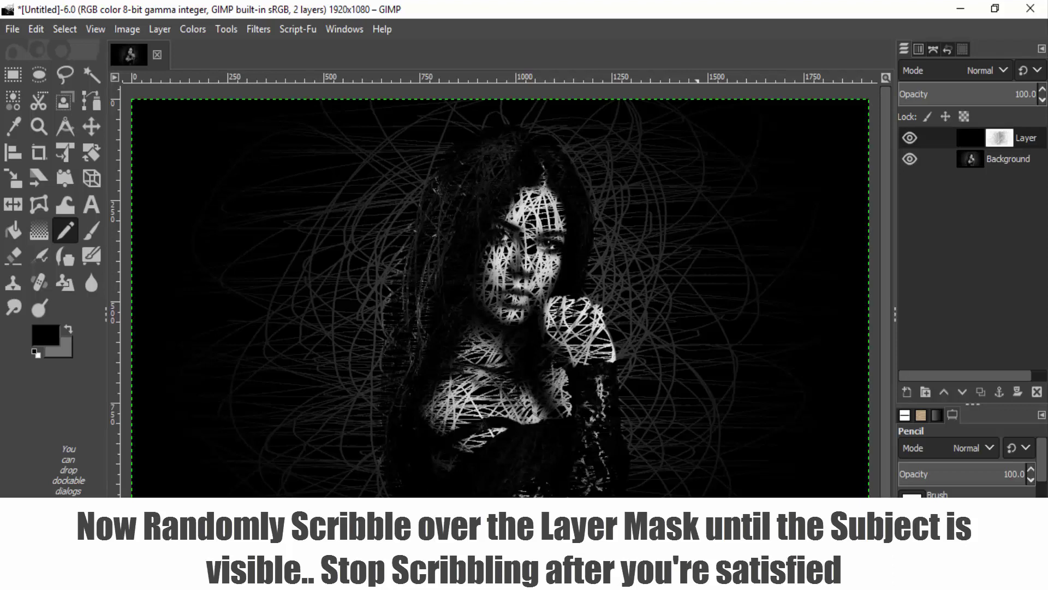